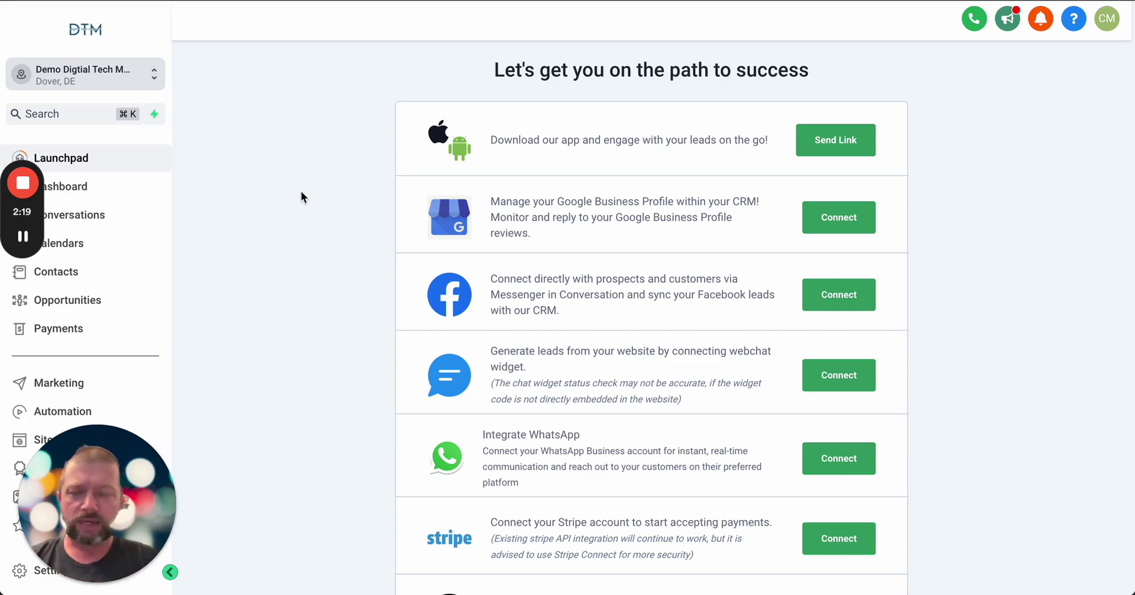
Open the community groups page in the Memberships area
drag(77, 464, 157, 236)
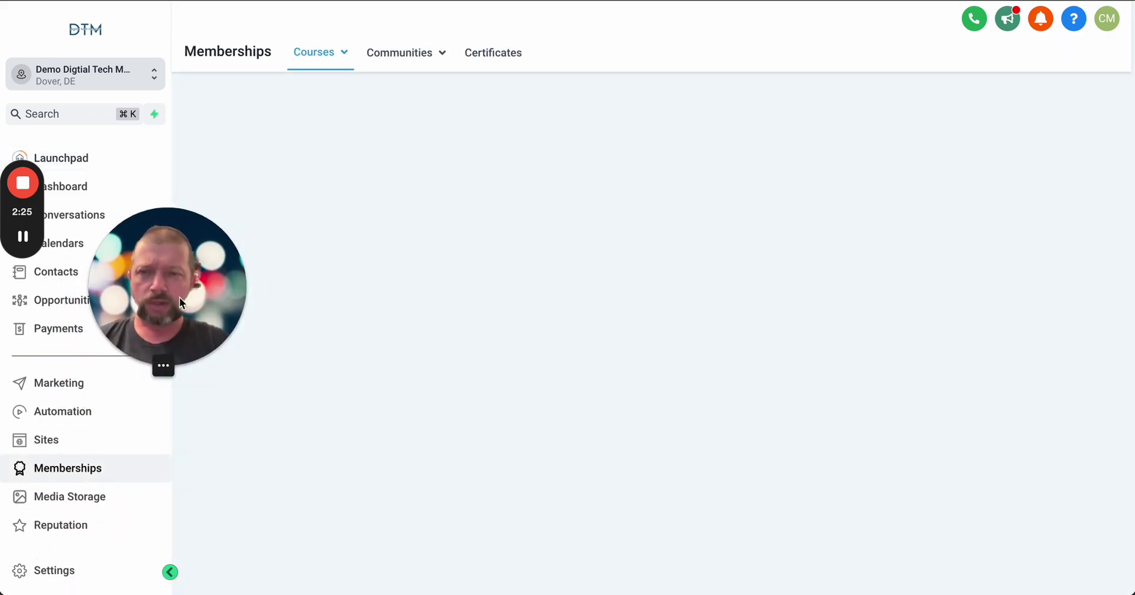
drag(179, 297, 100, 446)
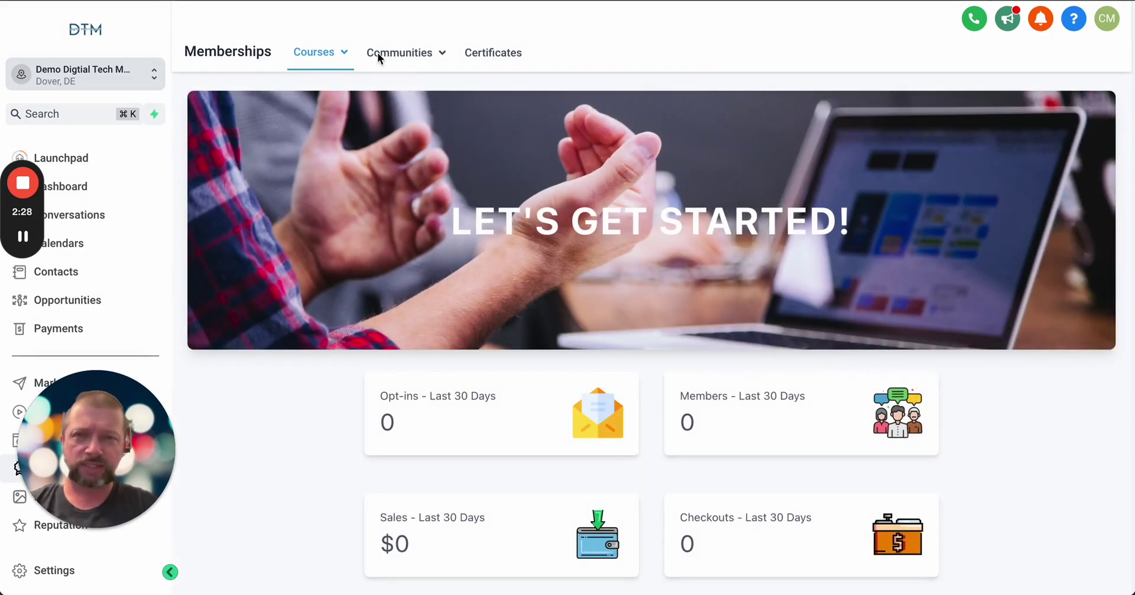
click(408, 53)
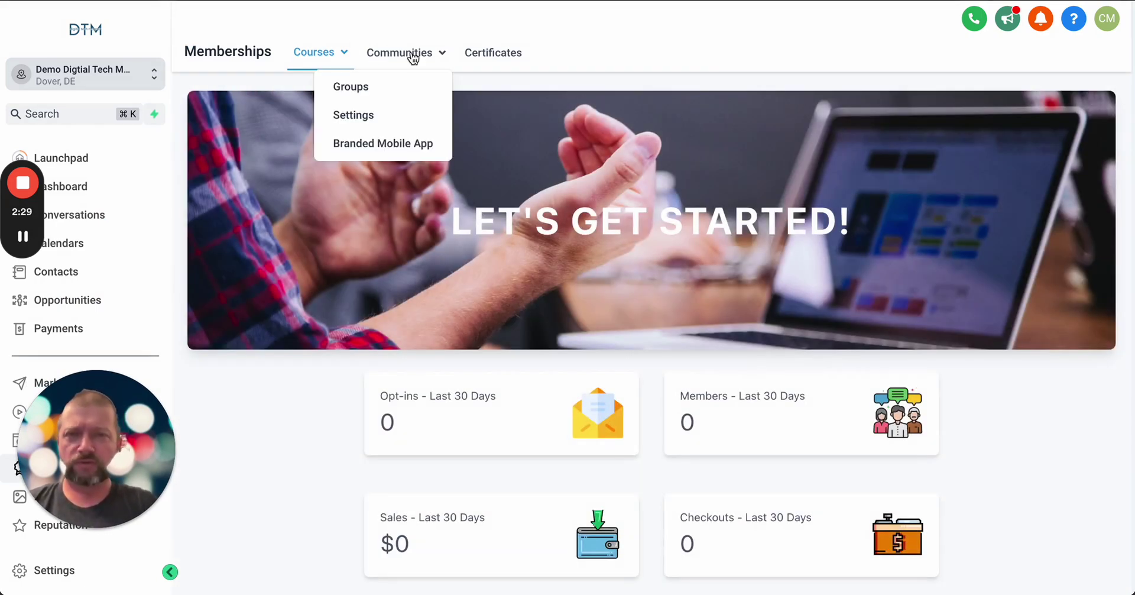
click(349, 90)
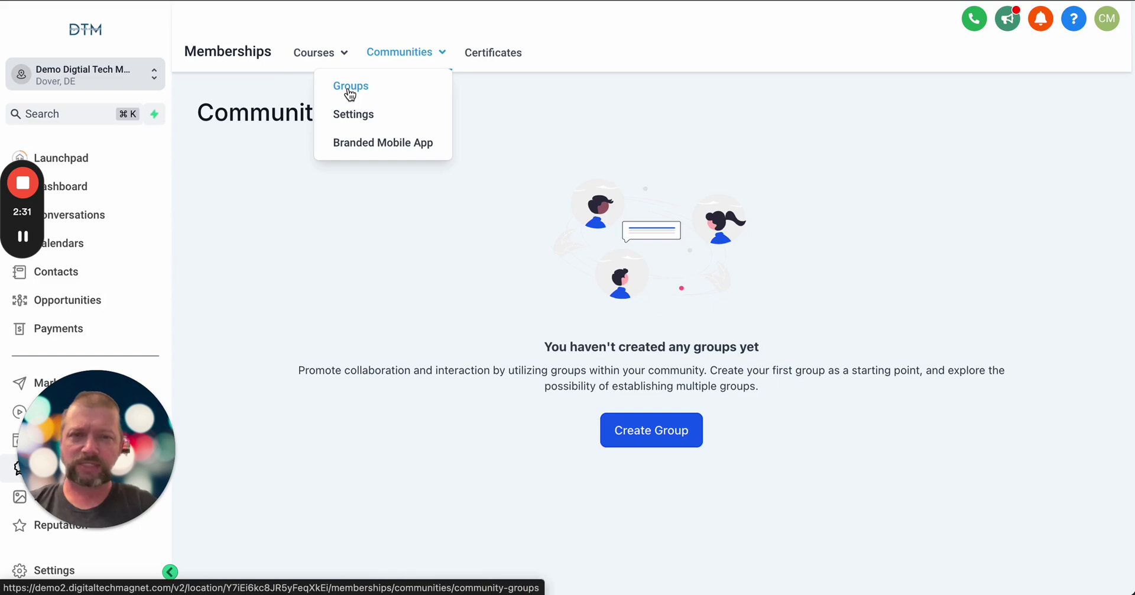
Start a new community group and name it "My awesome group"
click(676, 430)
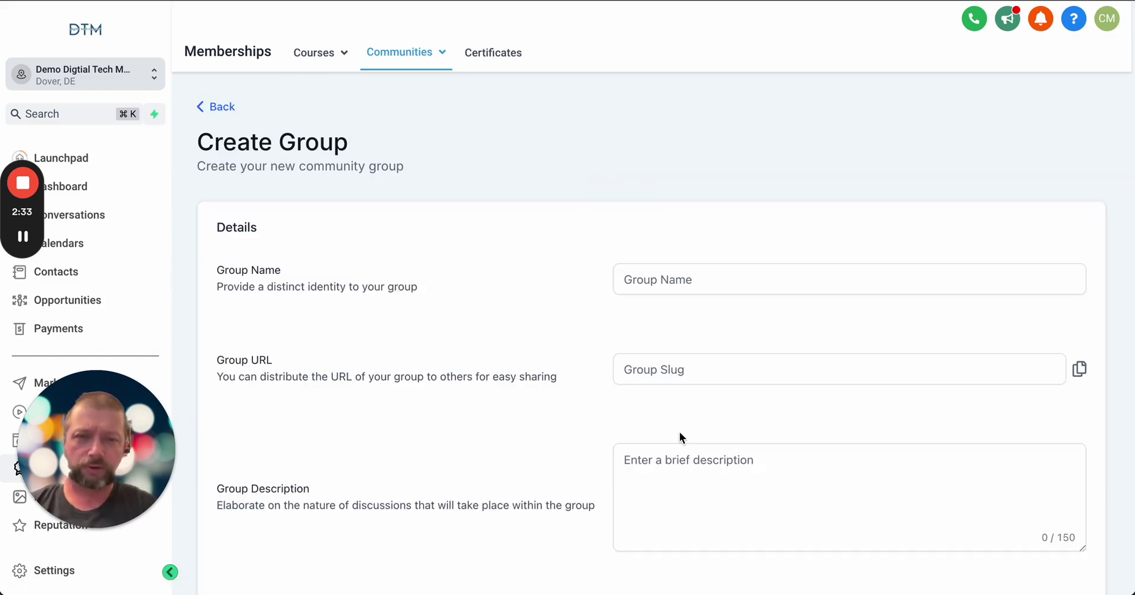
click(648, 280)
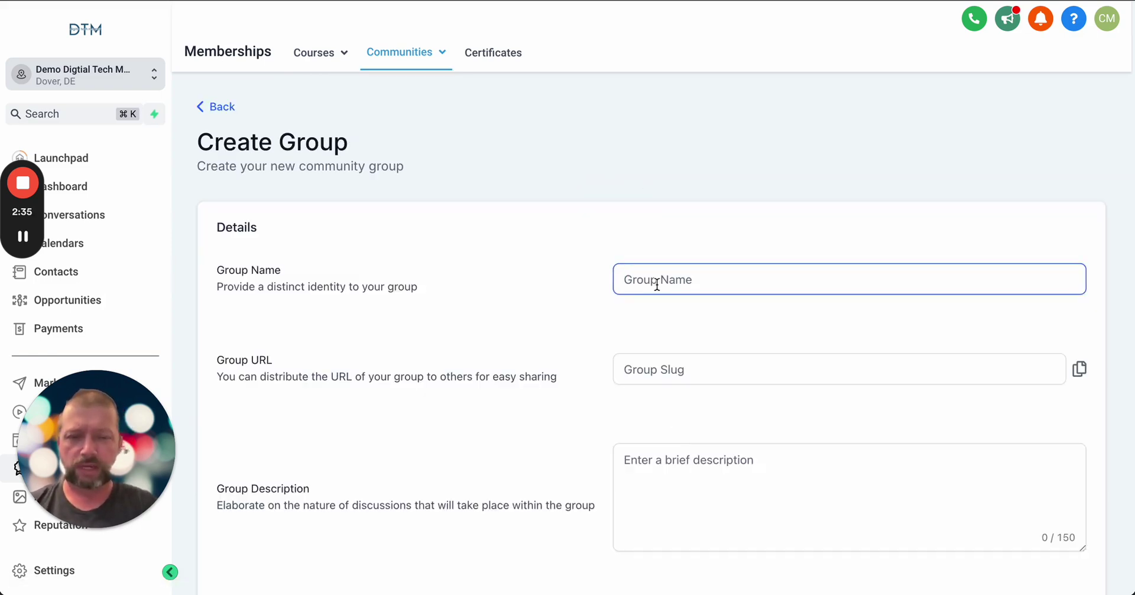
text(My awesome group)
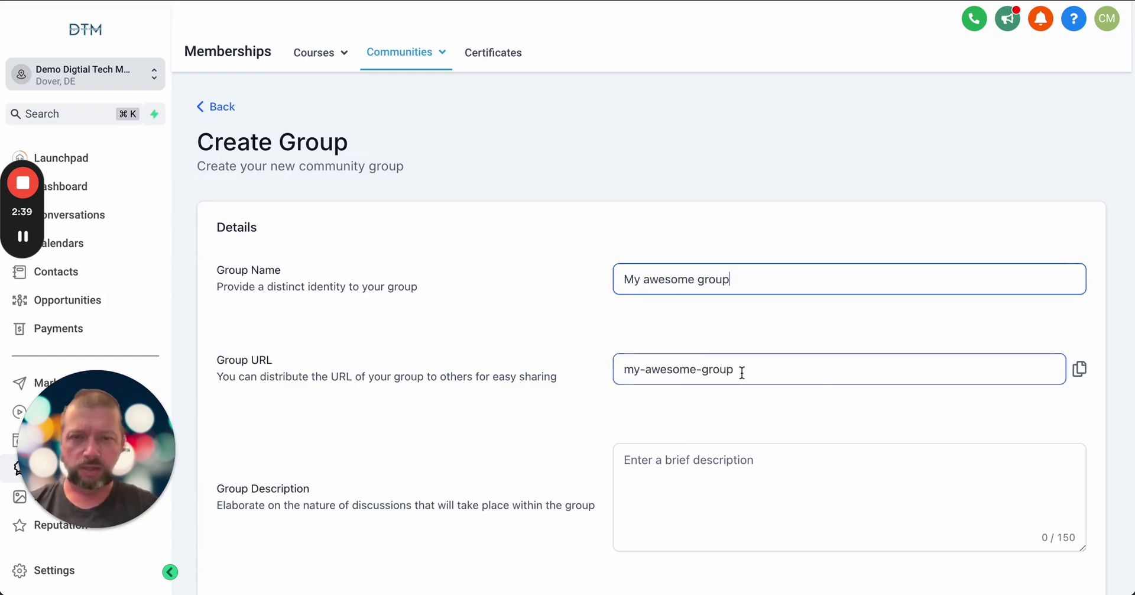
Enter the group description "This is the best community ever and is so awesome!"
scroll(1117, 351, down, 4)
click(768, 285)
text(This is the b)
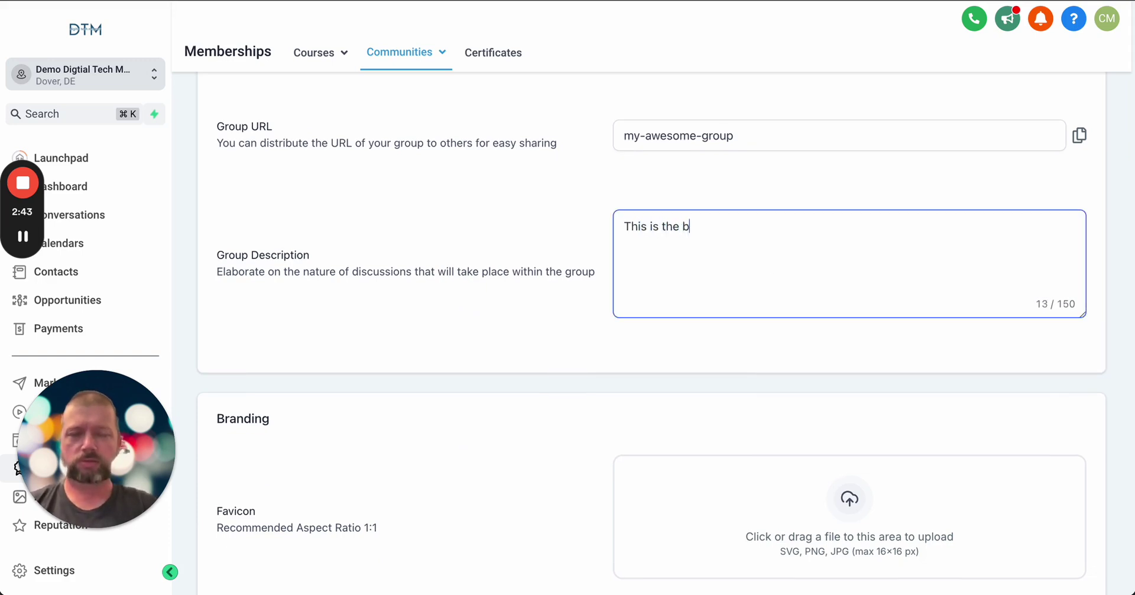
text(est community ever)
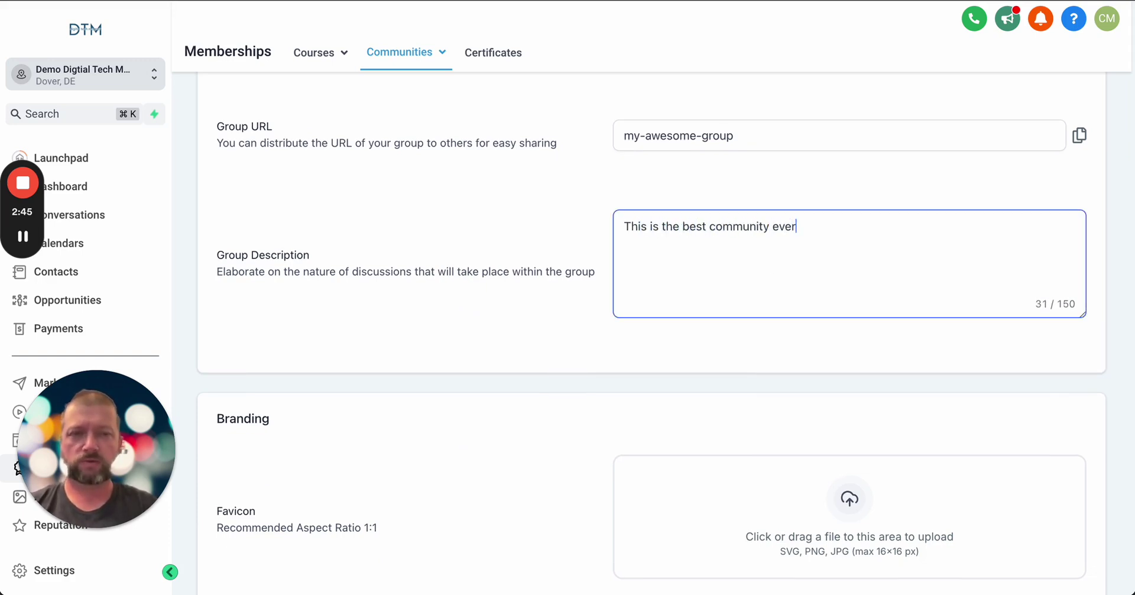
text( and is so )
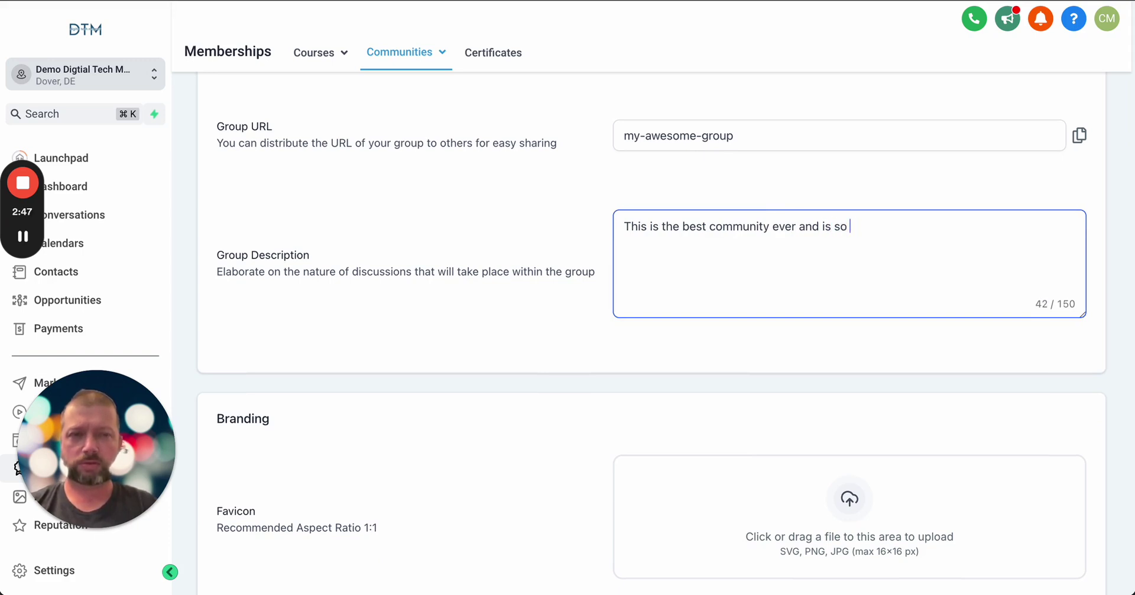
text(awesome!)
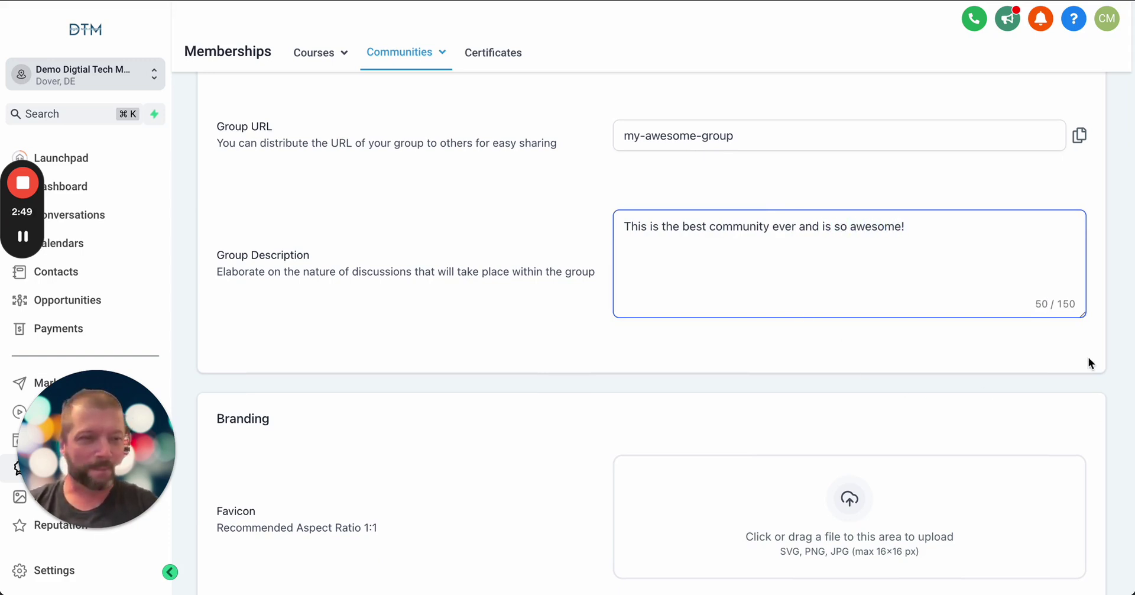
Review the favicon, cover image and logo upload options, then cancel creating the group
scroll(1126, 360, down, 4)
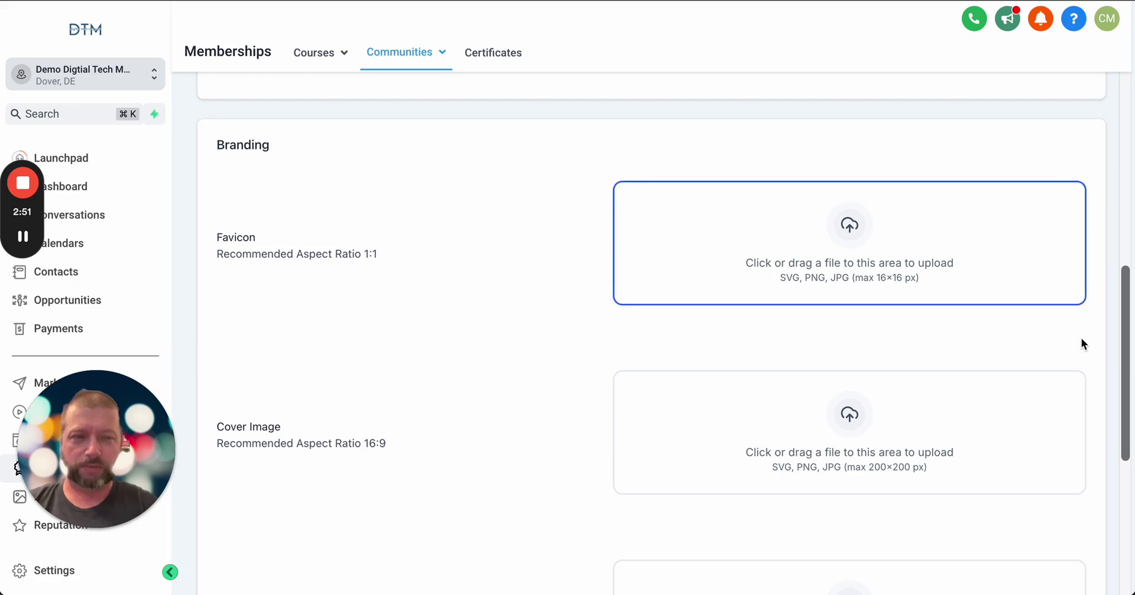
scroll(1086, 342, down, 6)
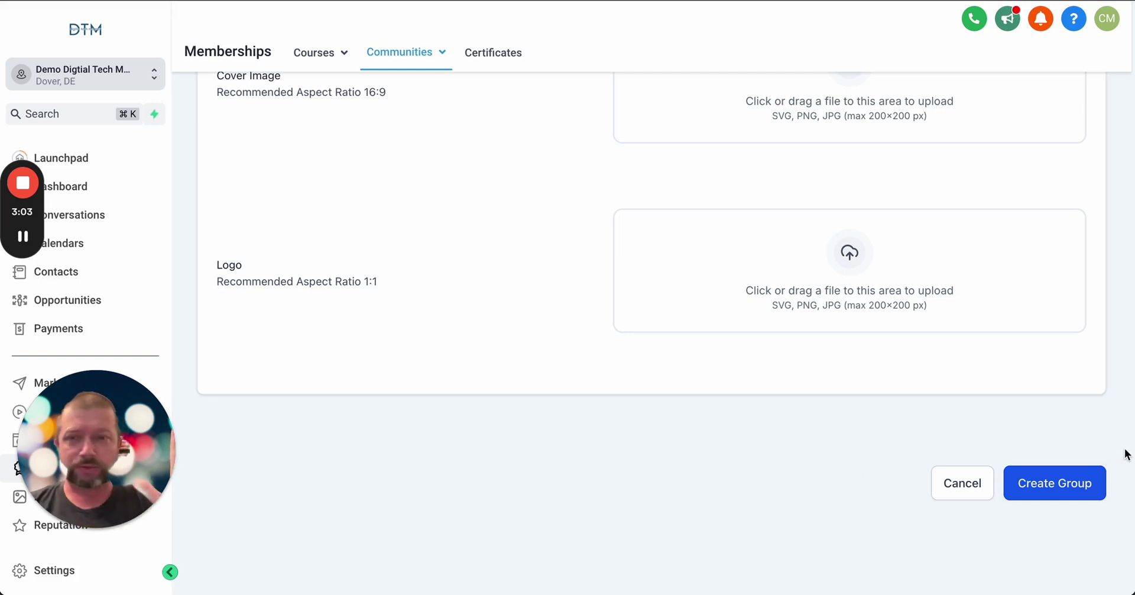
scroll(1125, 454, up, 10)
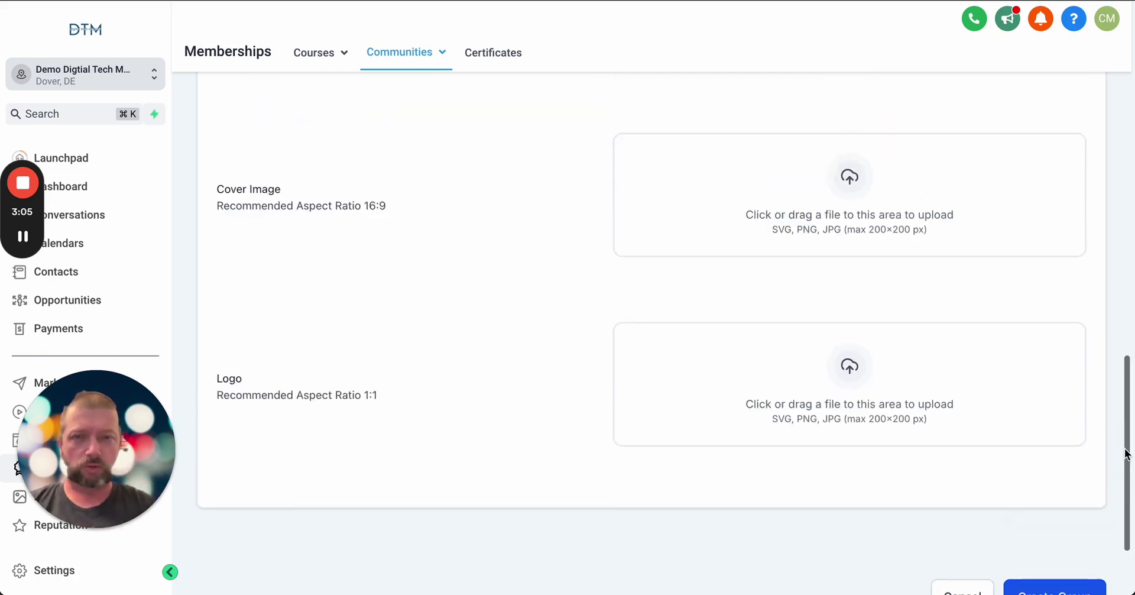
scroll(1124, 454, down, 4)
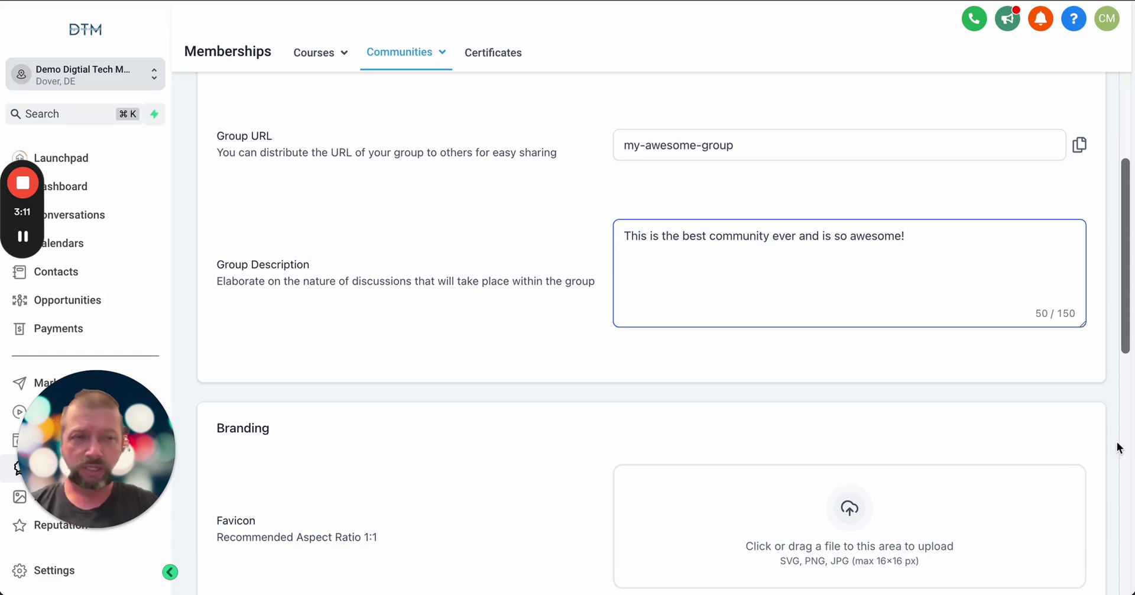
scroll(1125, 347, down, 1)
drag(1125, 348, 1128, 538)
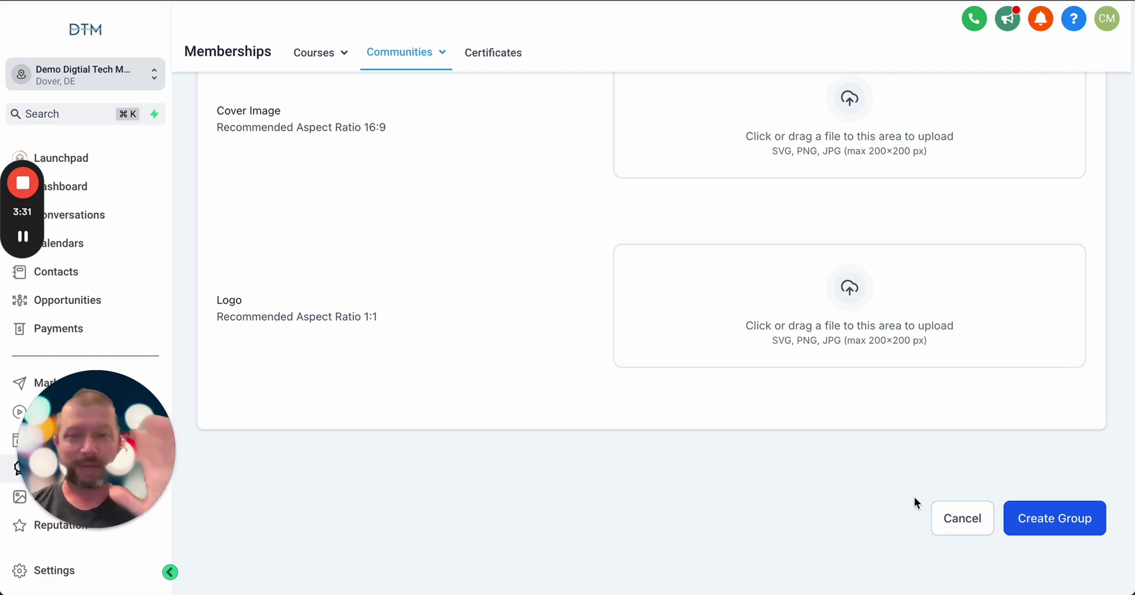
click(954, 520)
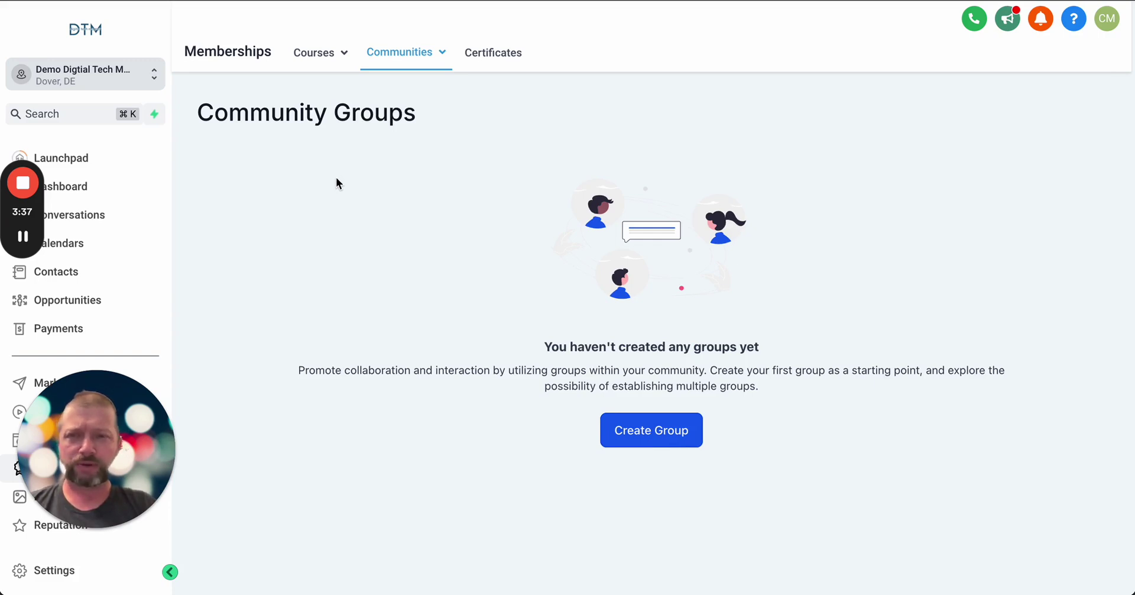
View the member chat panel of the Digital Tech Magnet Crew group and close it
mouse_move(30, 225)
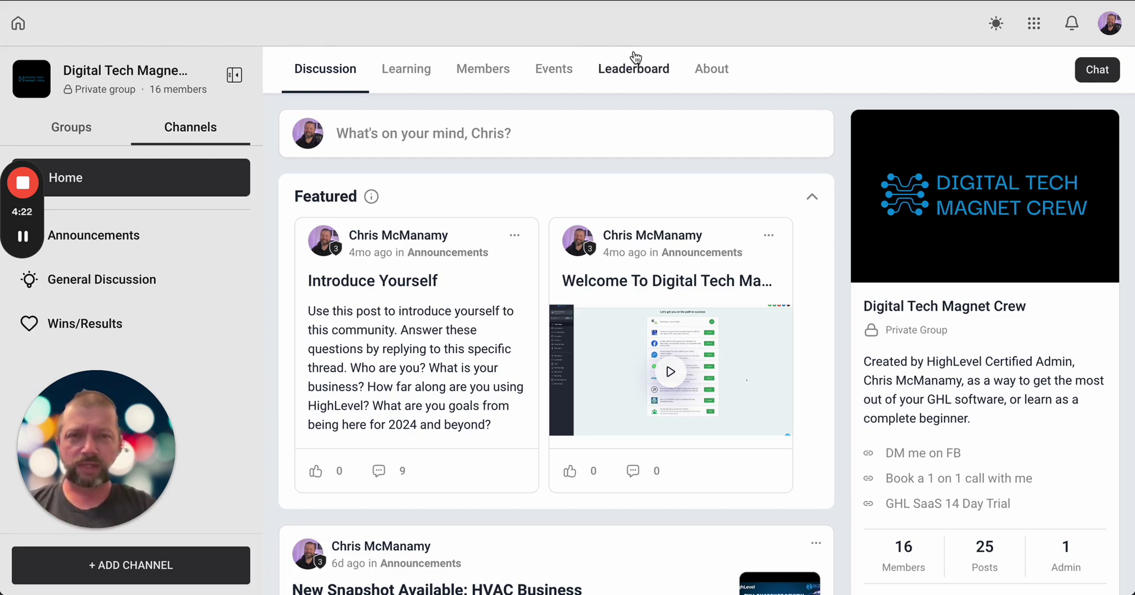
click(1102, 77)
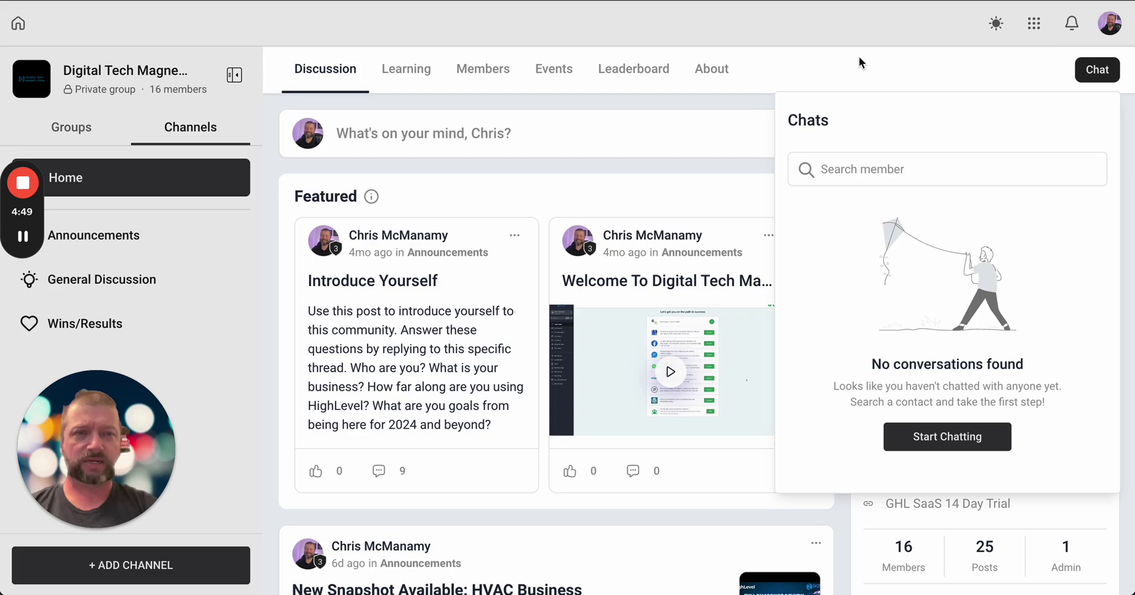
click(882, 59)
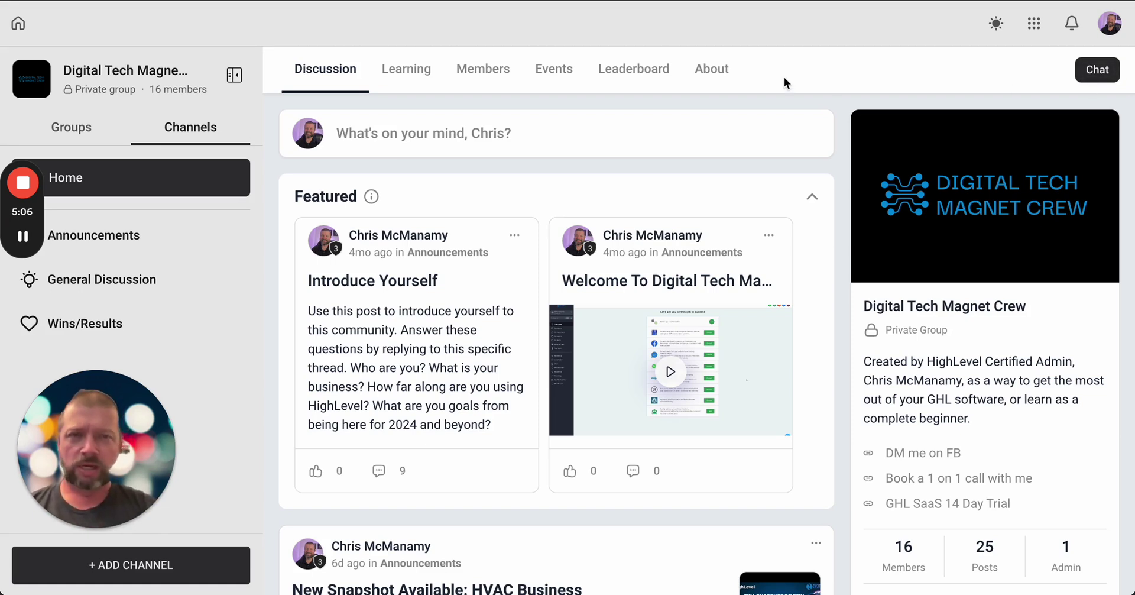
Open the group's events calendar and look through the October 2024 month view
click(540, 74)
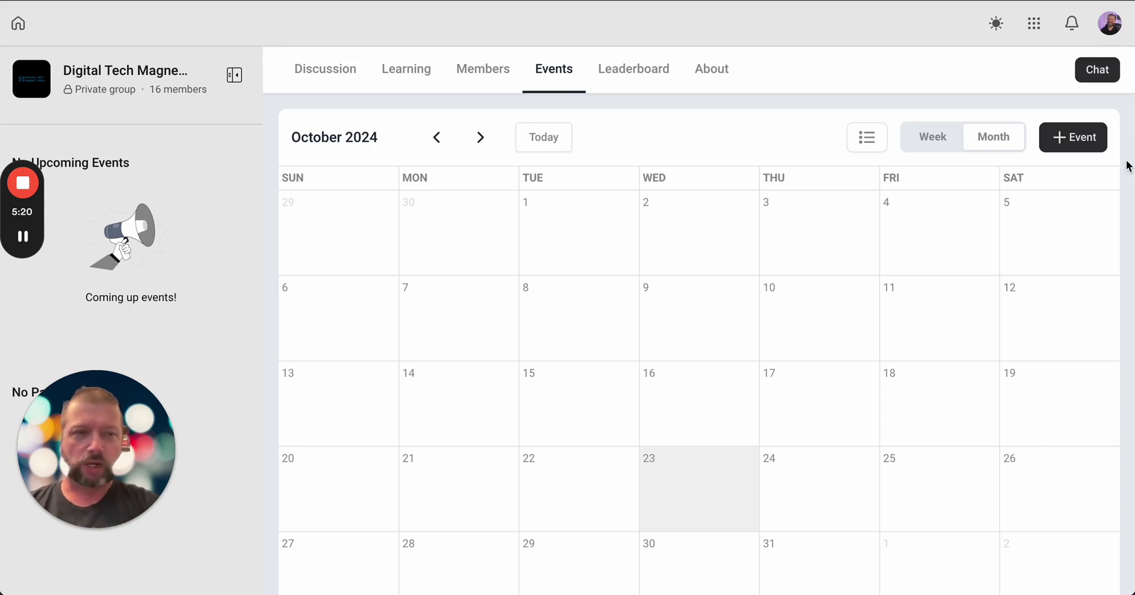
scroll(1128, 166, down, 2)
scroll(1128, 166, down, 1)
scroll(1128, 165, up, 3)
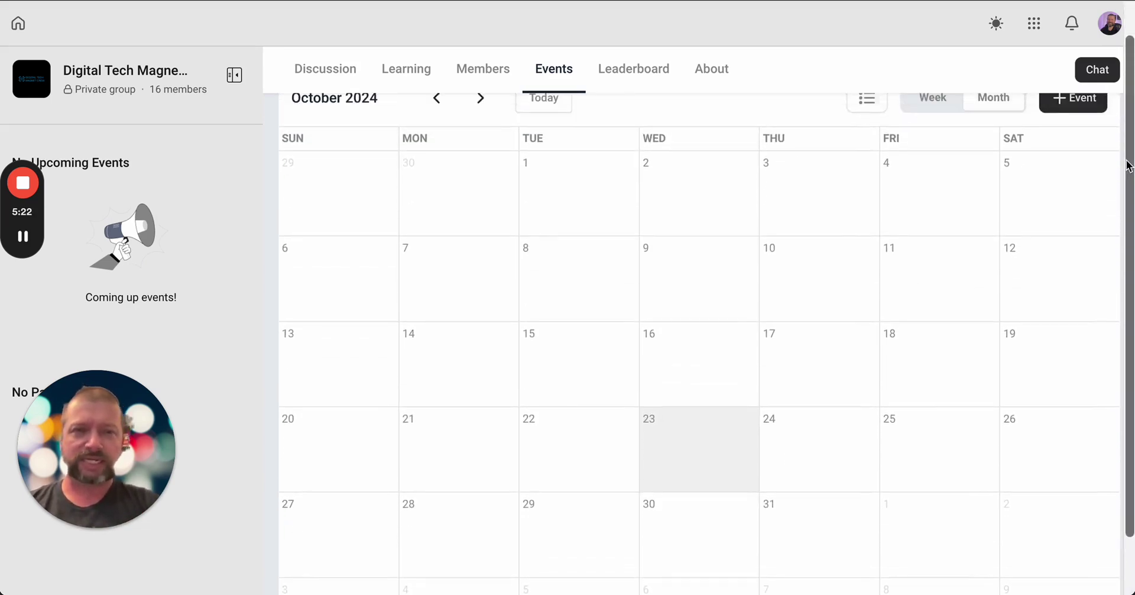
scroll(1128, 165, down, 2)
scroll(1127, 165, down, 1)
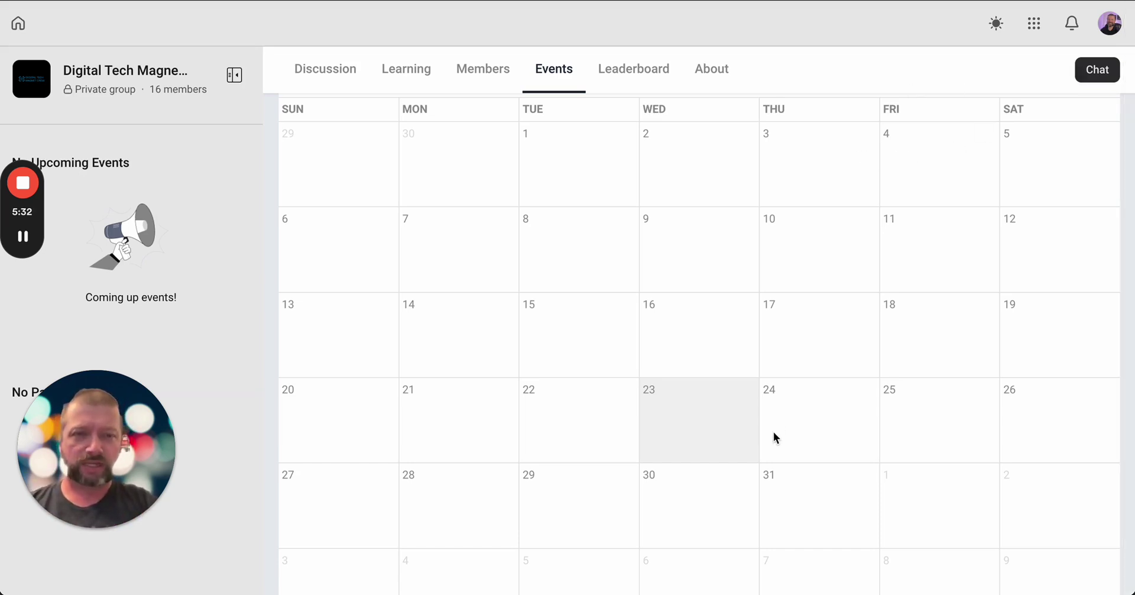
scroll(681, 403, up, 1)
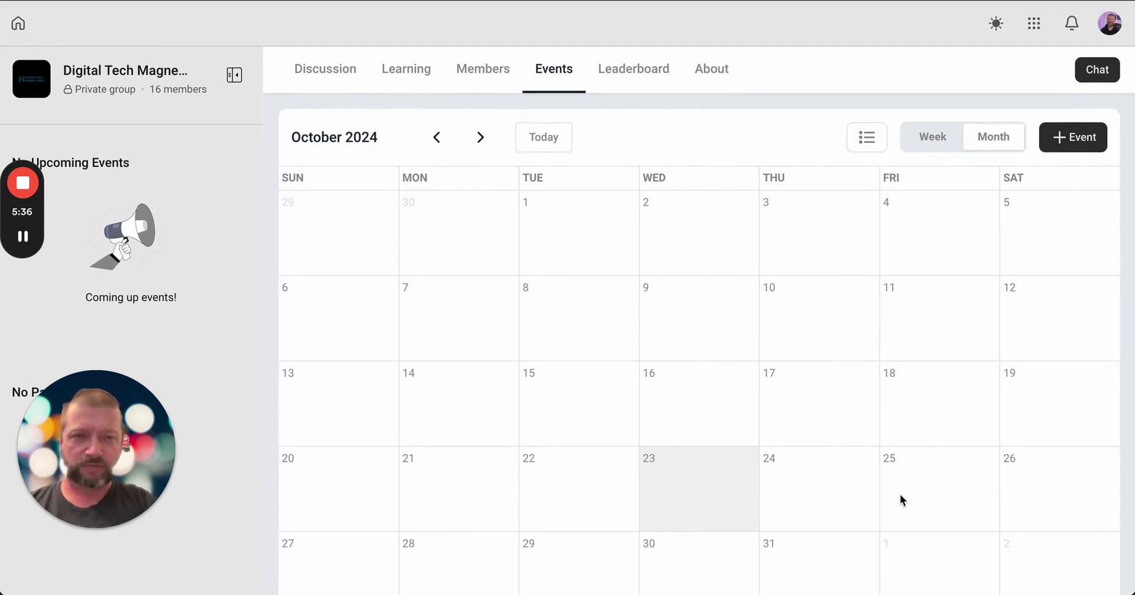
Start a new event titled "My Super Duper Live Chat" and set its color to green
click(1069, 137)
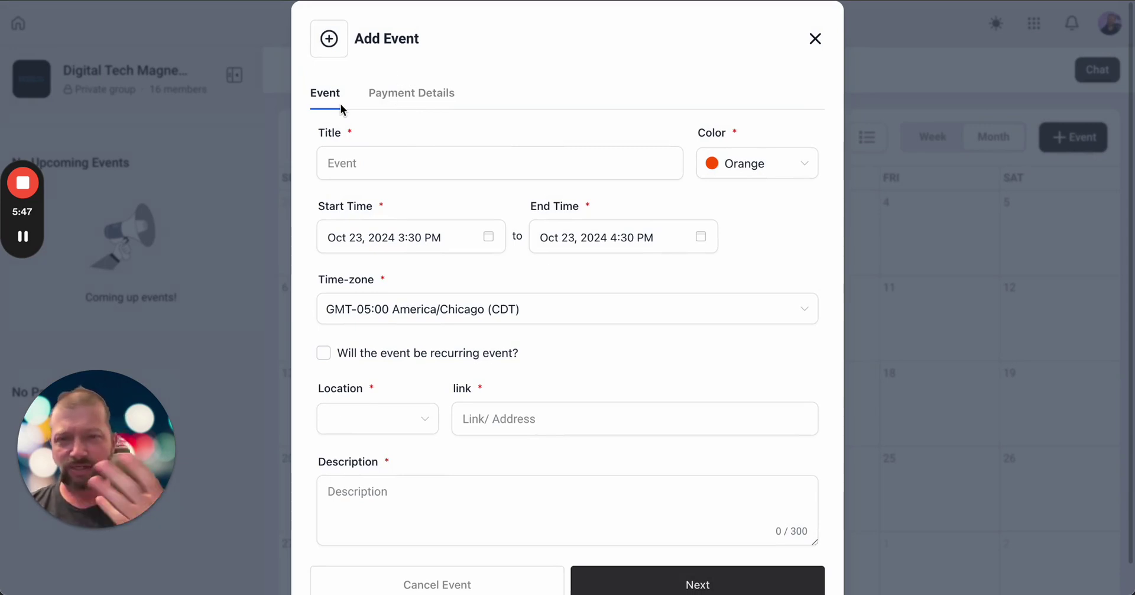
click(438, 162)
text(My Super Duper Live Chat)
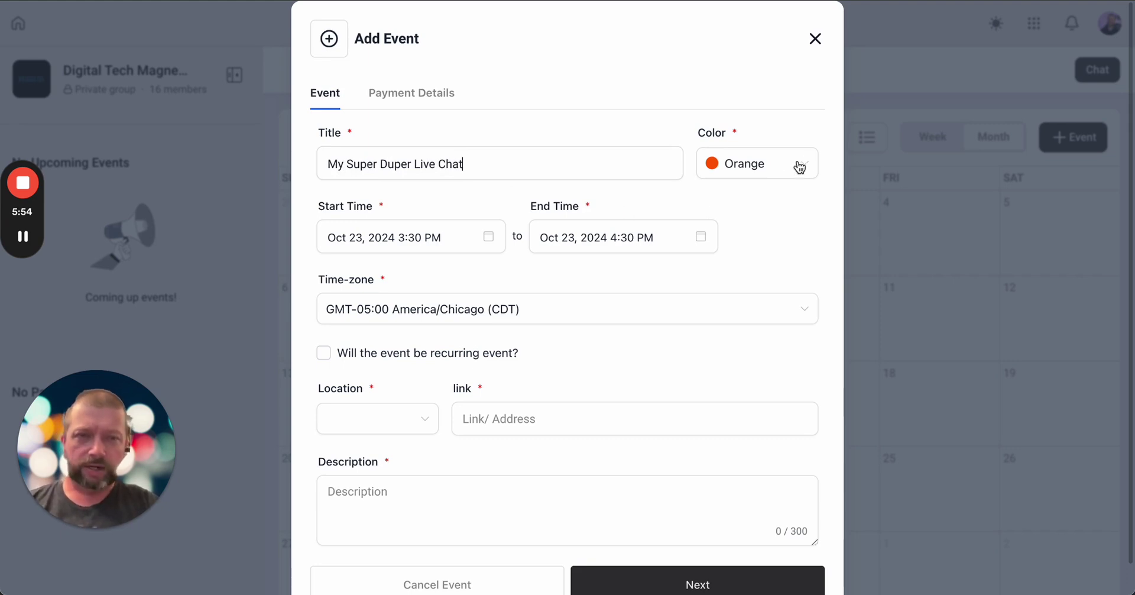
click(792, 172)
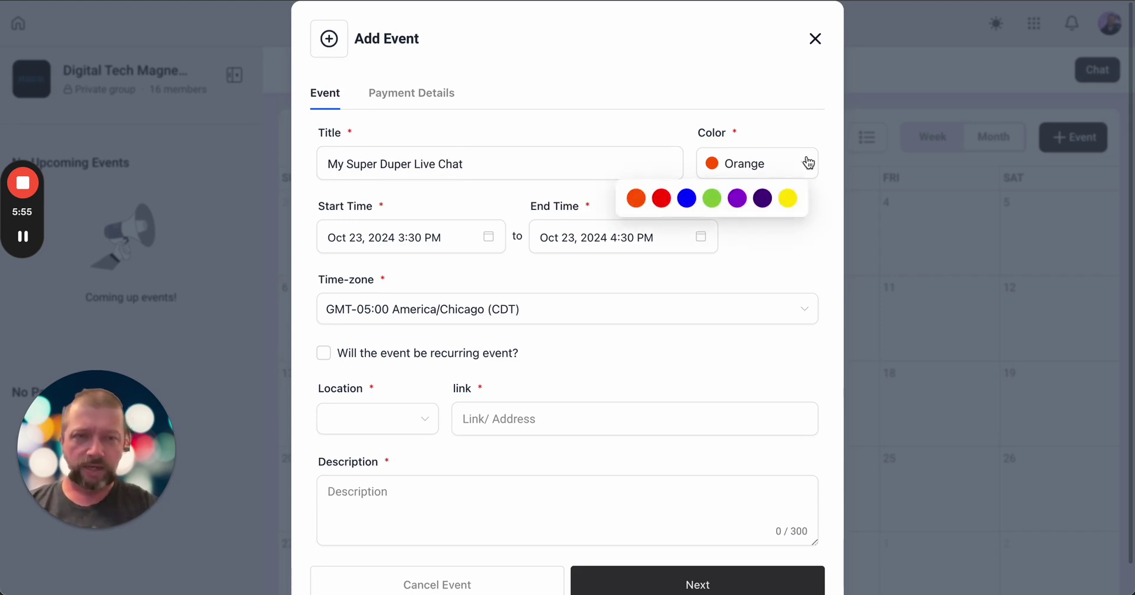
click(712, 198)
Schedule the event from Oct 25, 2024 6:30 PM to Oct 25, 2024 7:00 PM
scroll(772, 251, down, 2)
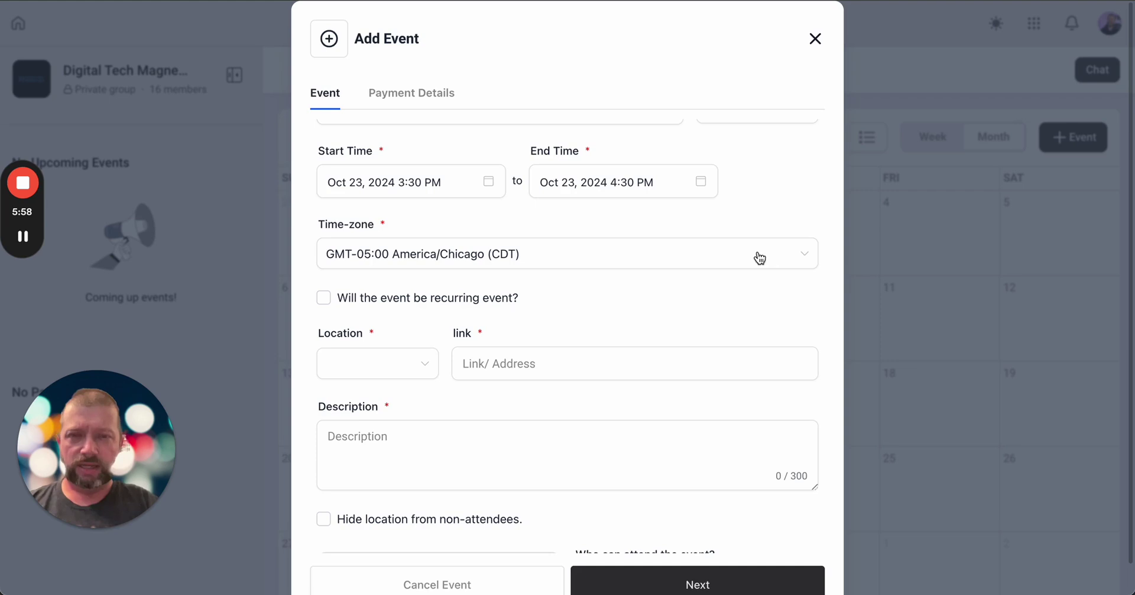
click(427, 183)
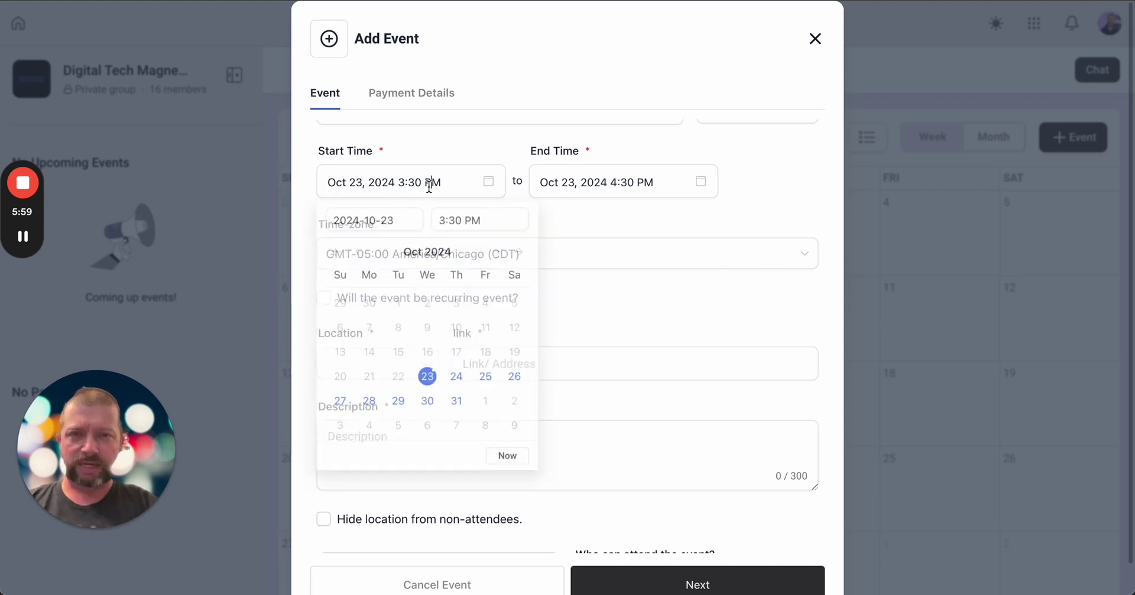
click(492, 385)
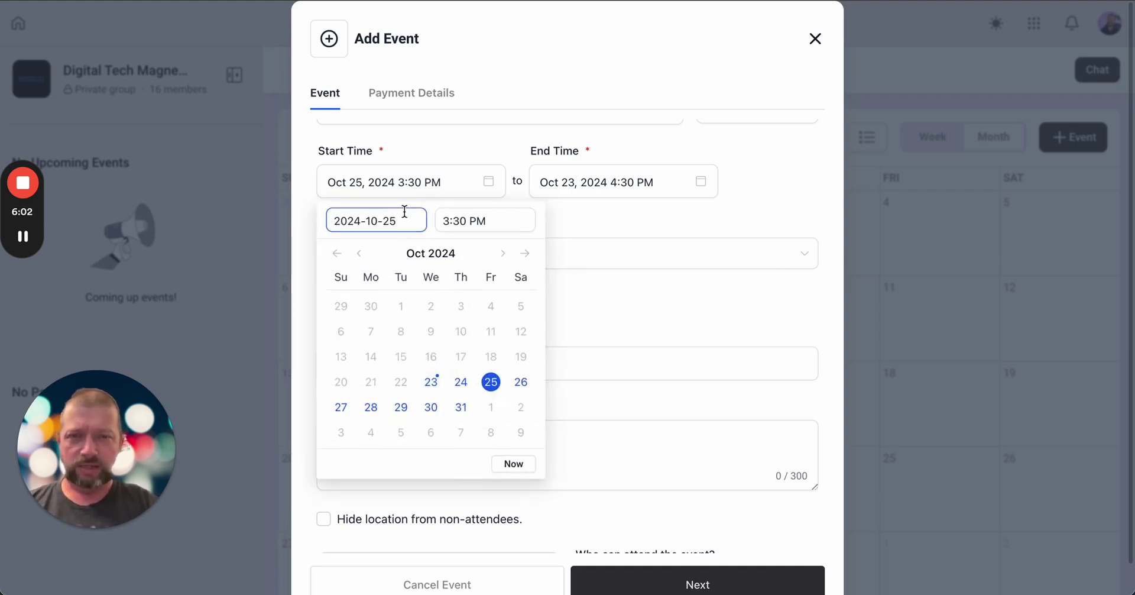
click(454, 220)
click(460, 343)
scroll(502, 292, up, 1)
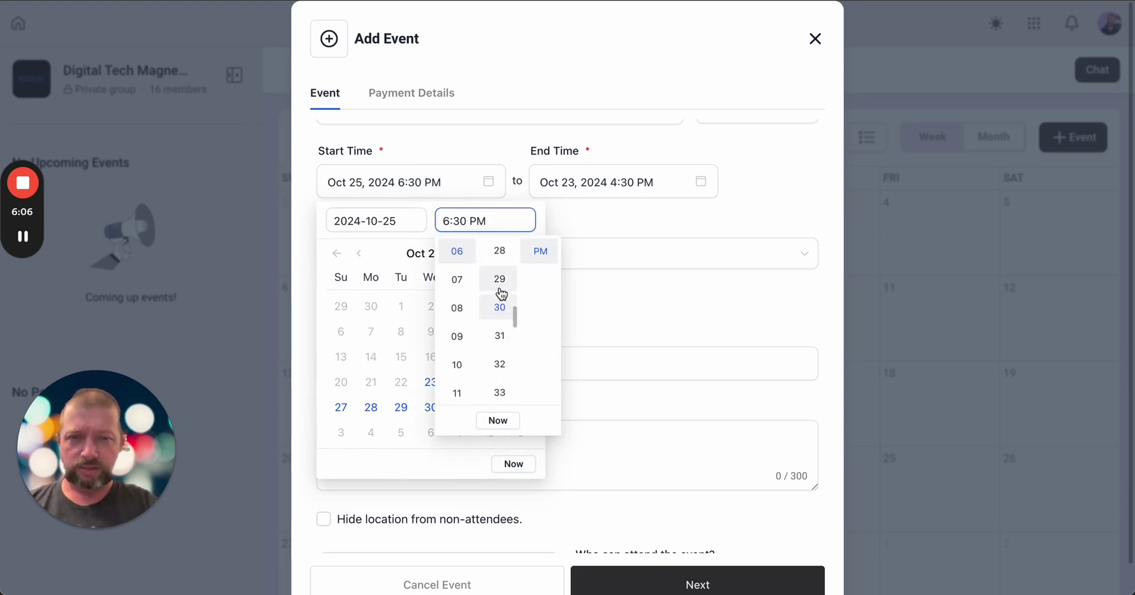
click(600, 225)
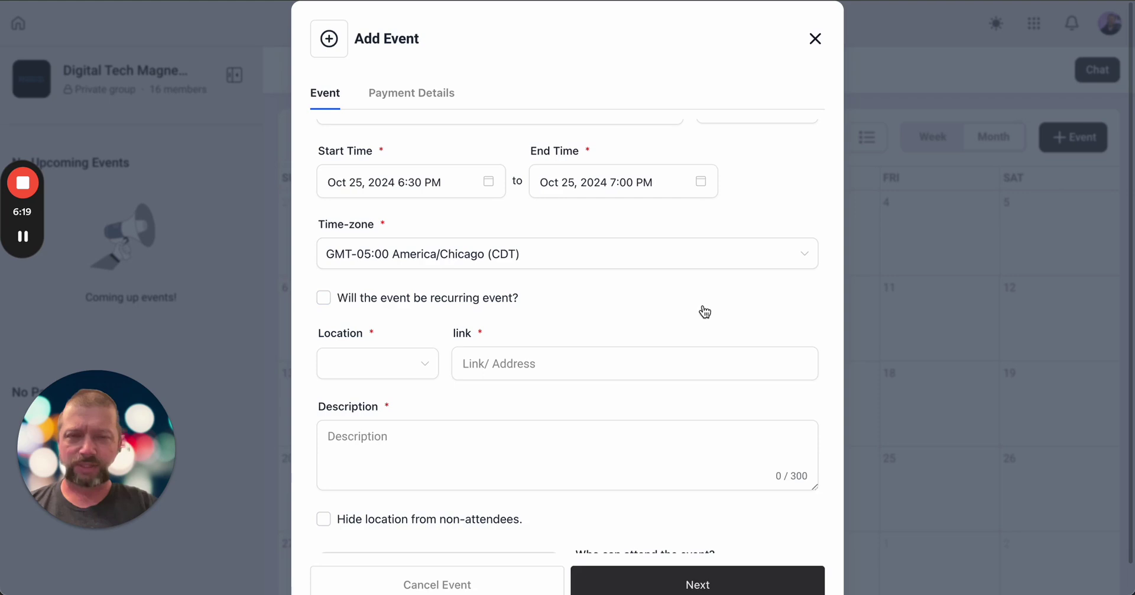
Make the event recurring every 1 week with its end set to Never
click(324, 301)
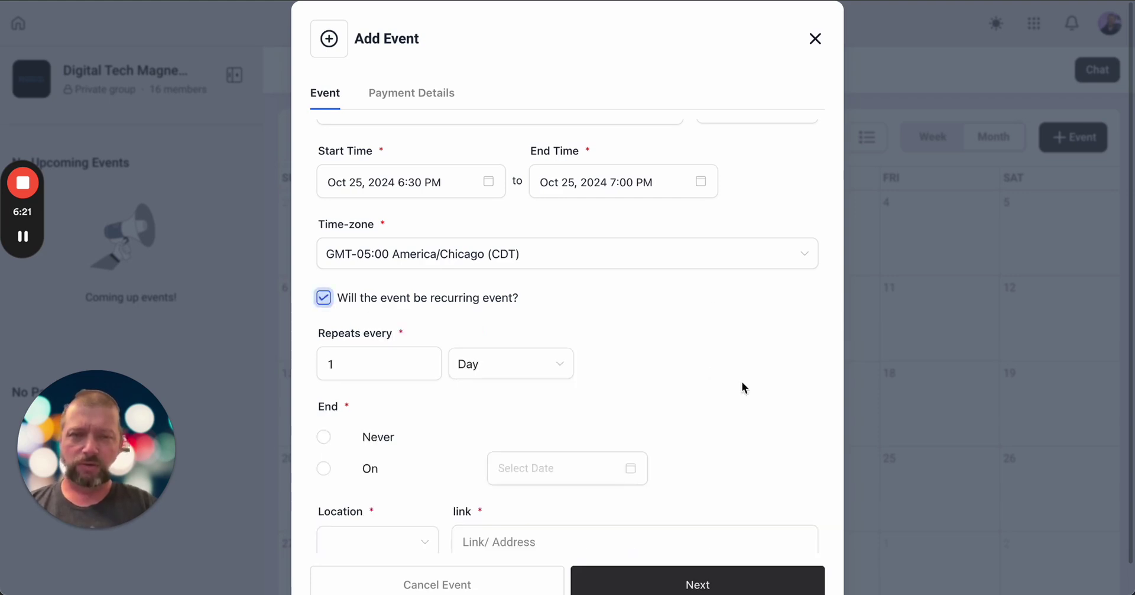
scroll(709, 360, down, 2)
click(532, 281)
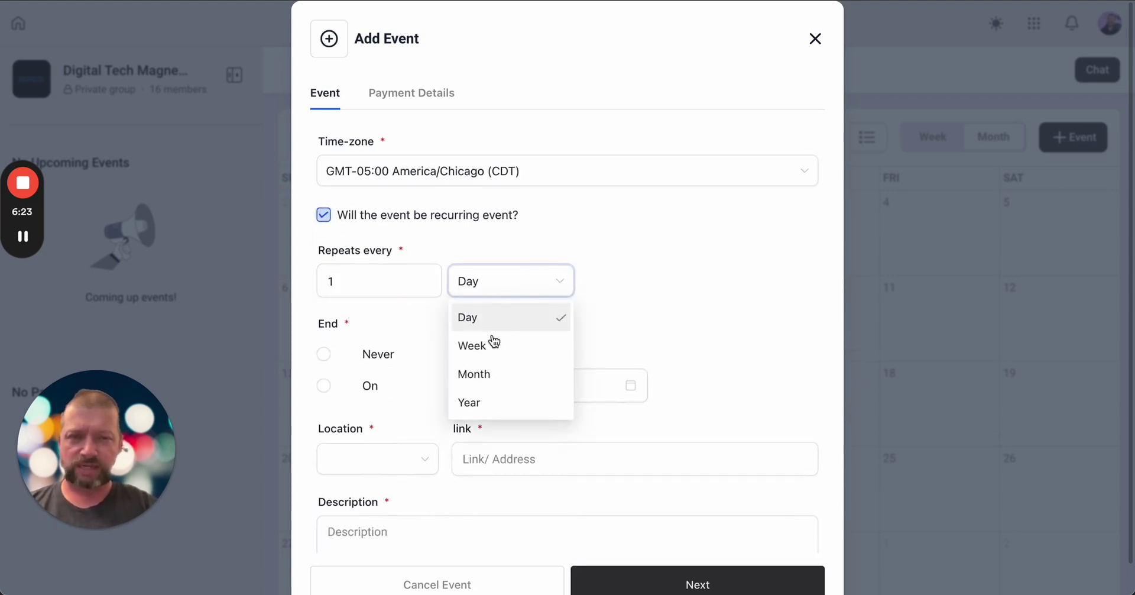
click(489, 347)
click(324, 421)
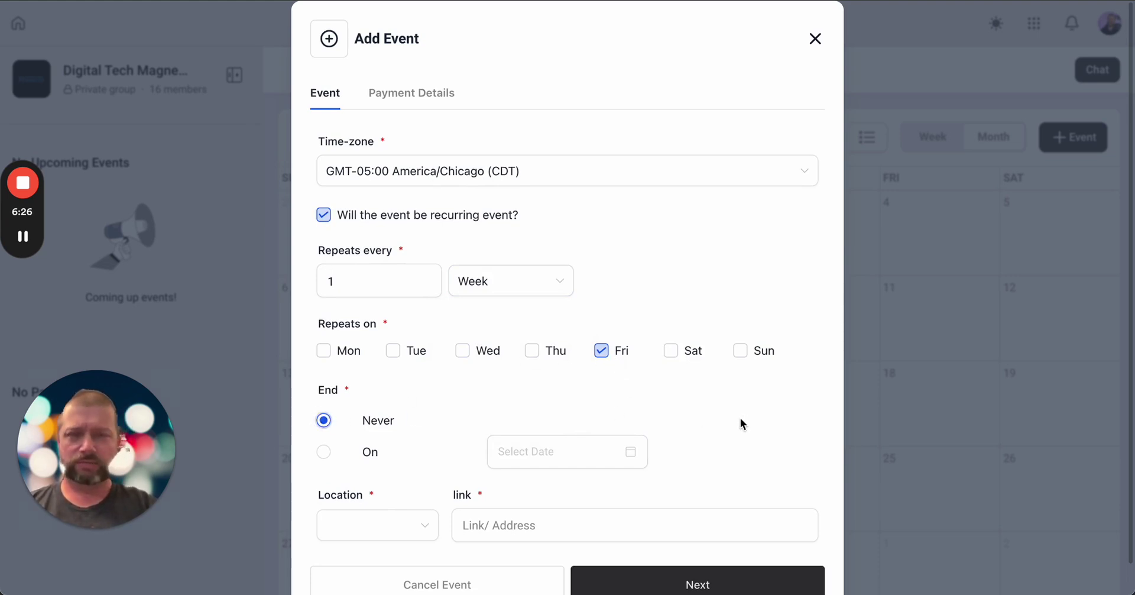
Set the event's location to Meet and select its link field for entry
scroll(739, 419, up, 3)
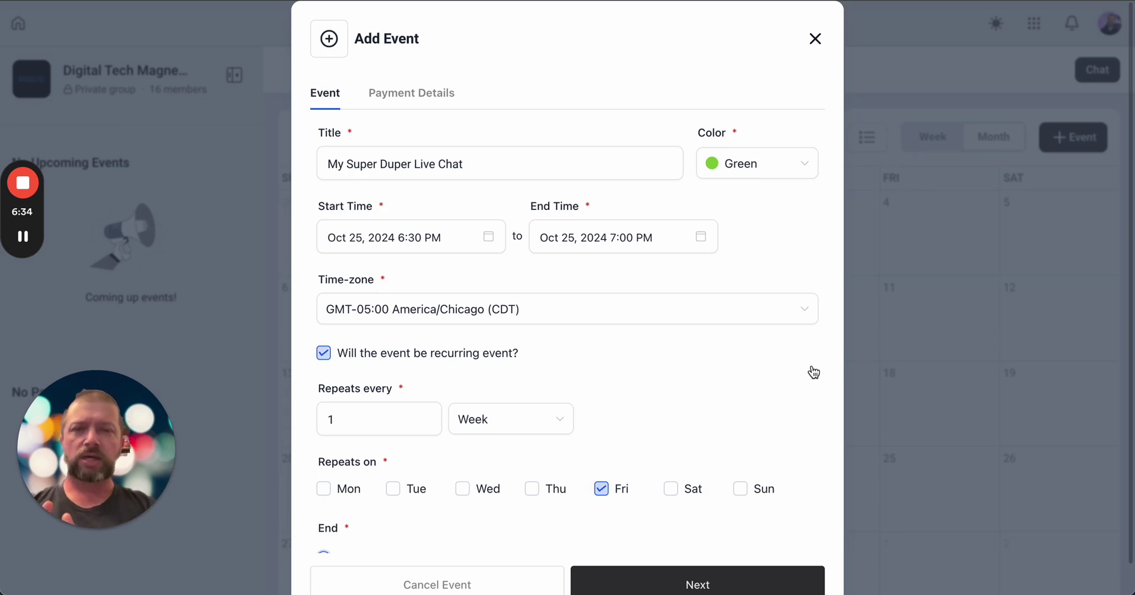
scroll(813, 371, down, 7)
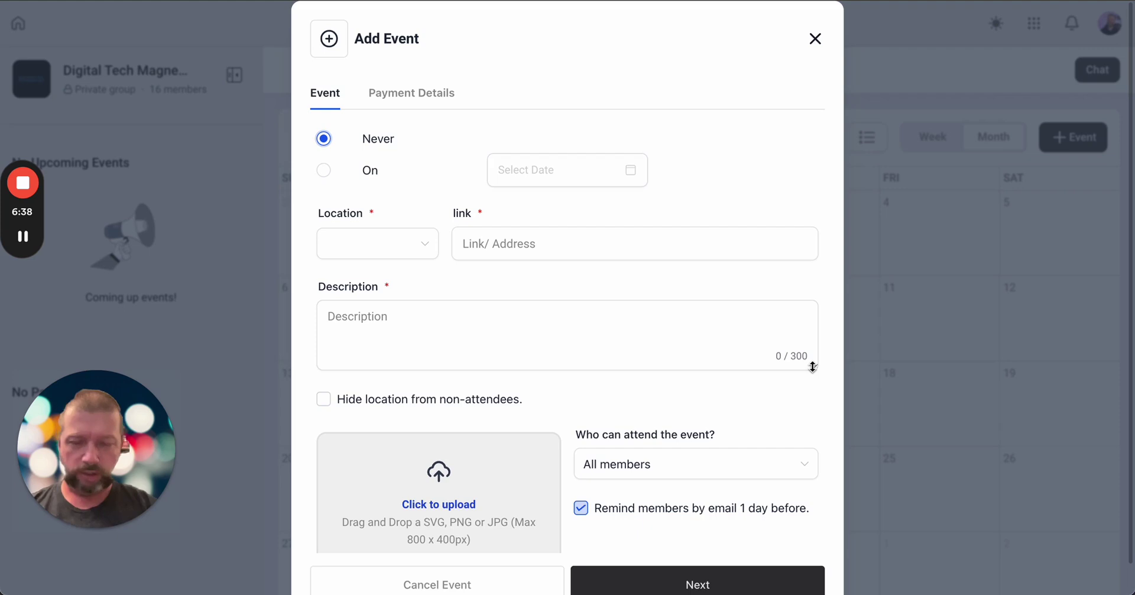
click(430, 246)
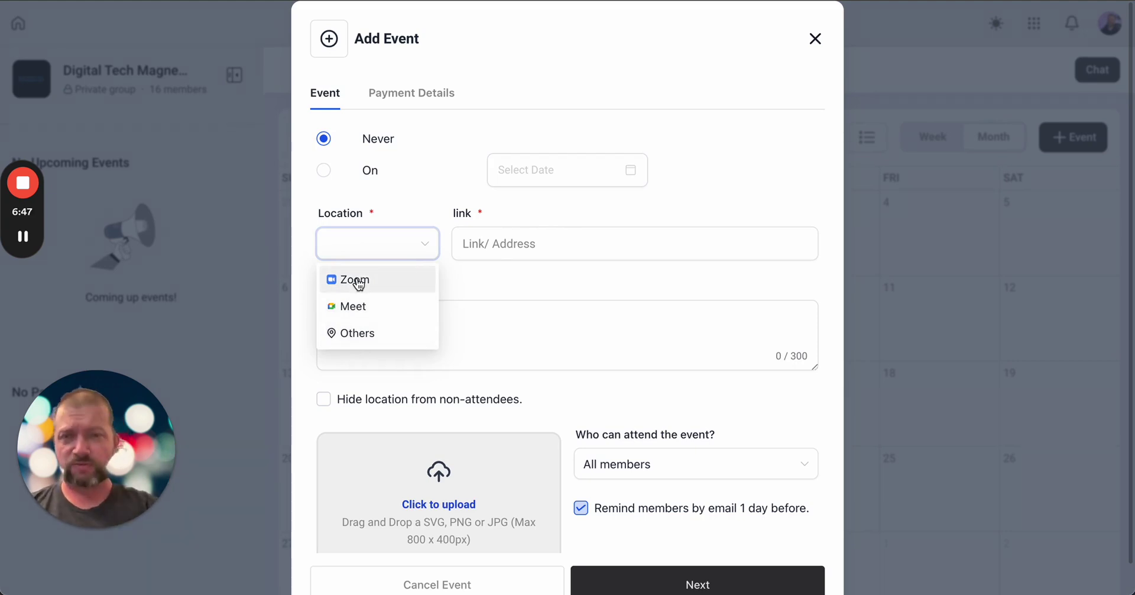
click(360, 307)
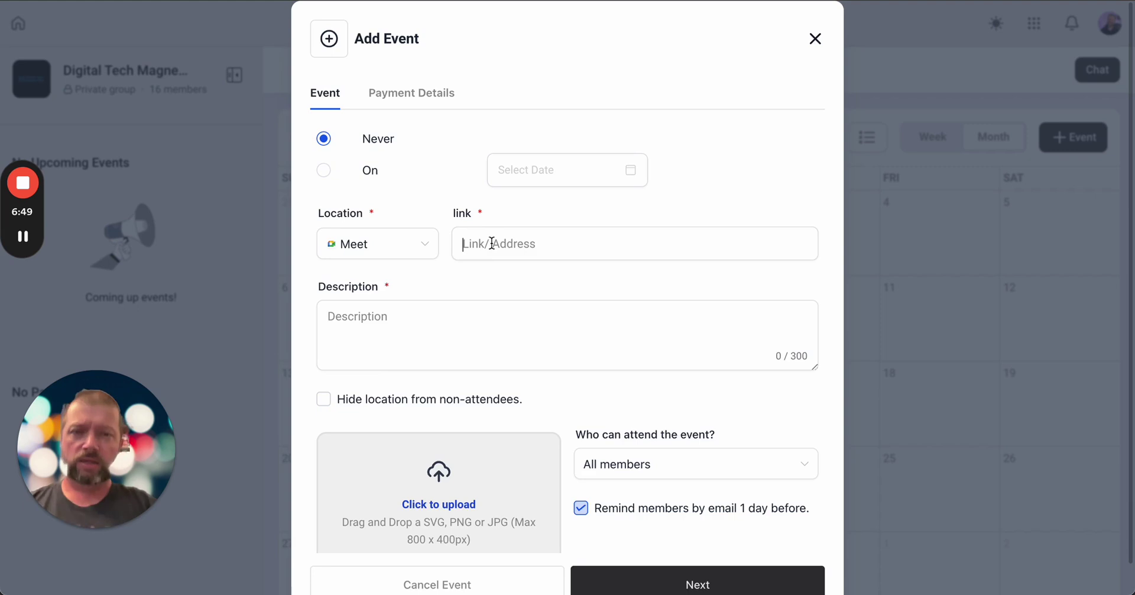
click(568, 245)
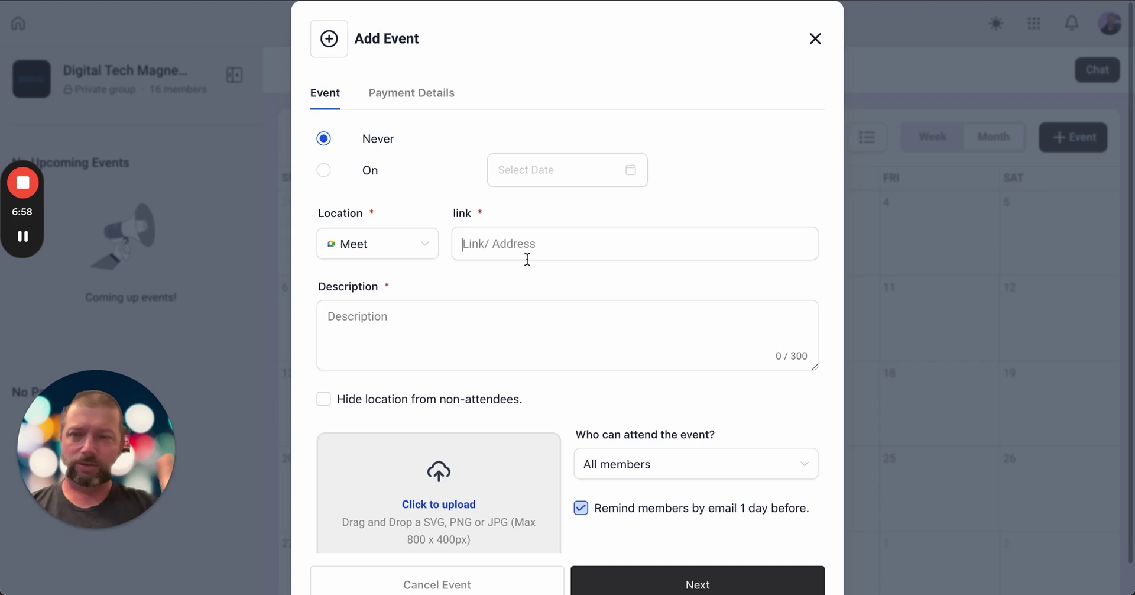
Enter the event description "Come hang out and get questions answered LIVE with me!"
click(459, 304)
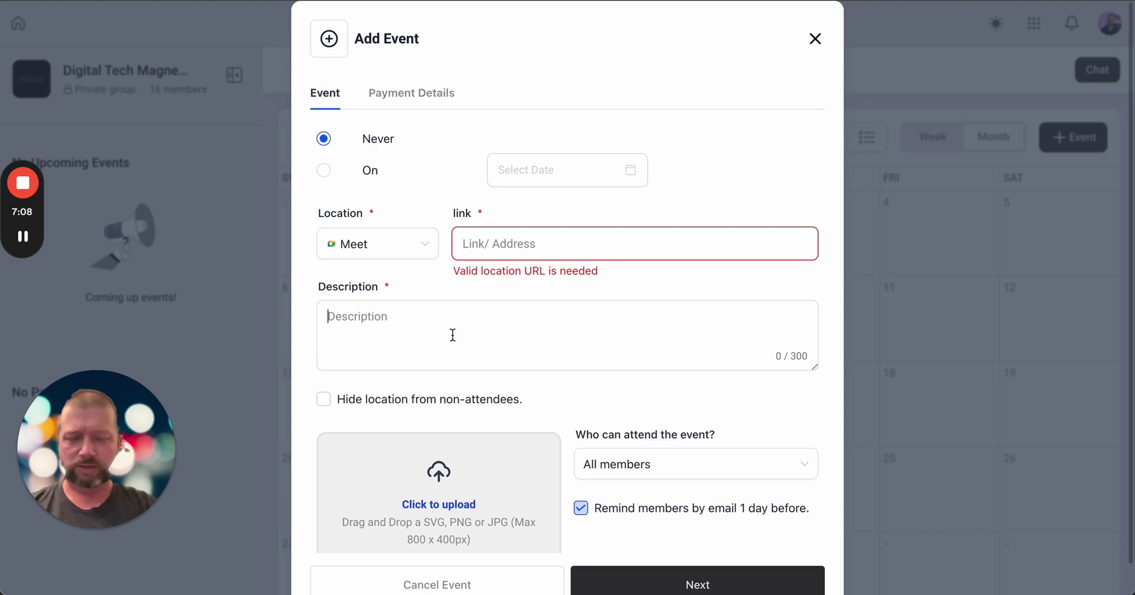
text(Come hang out and)
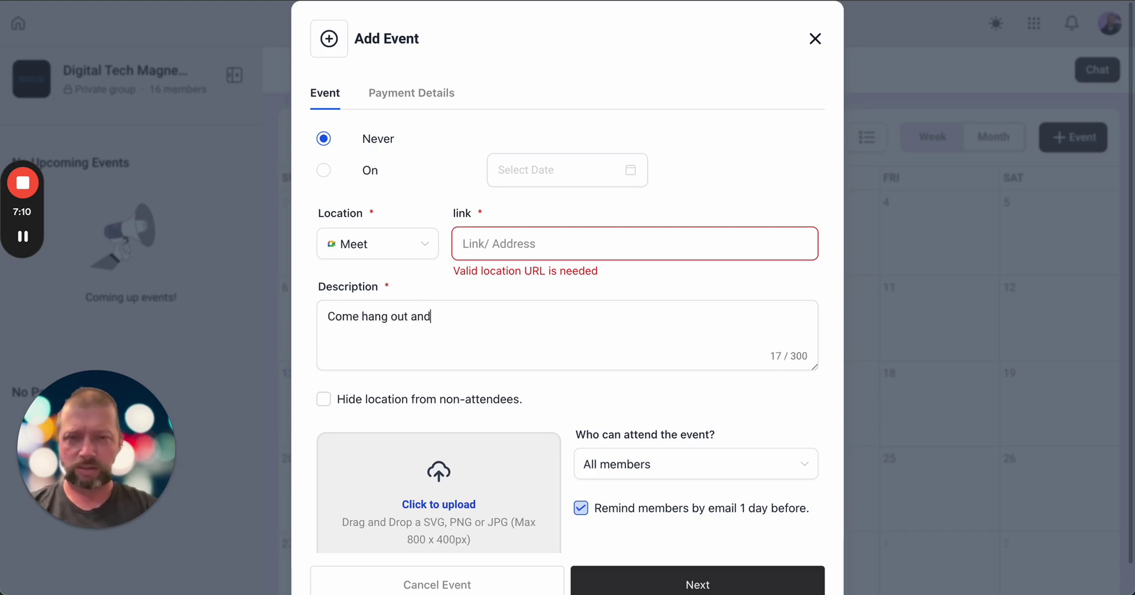
text( get questions answ)
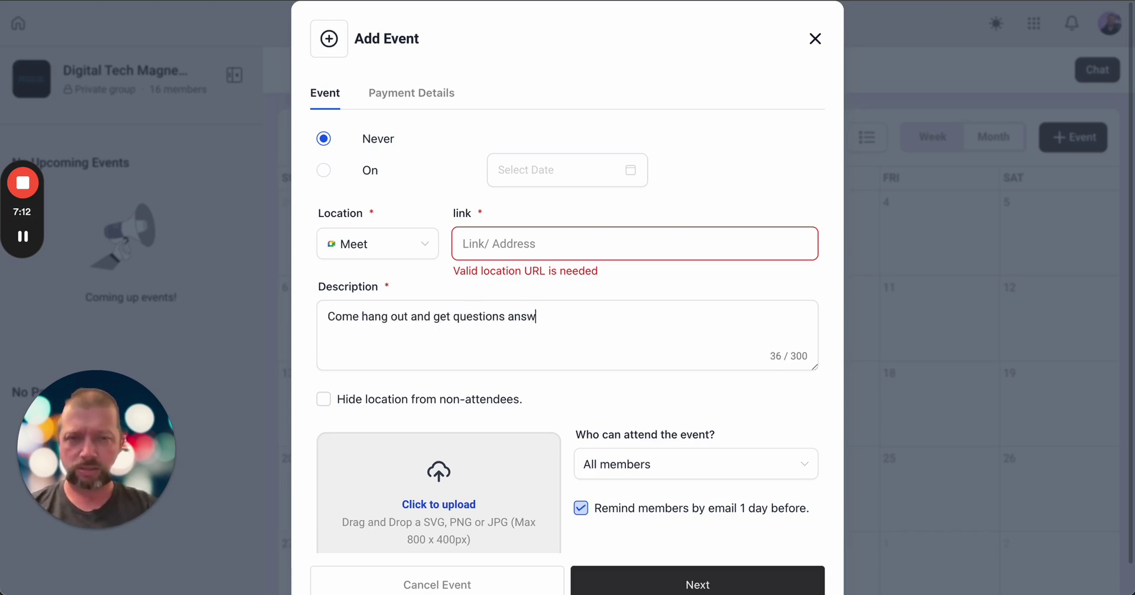
text(ered LIVE )
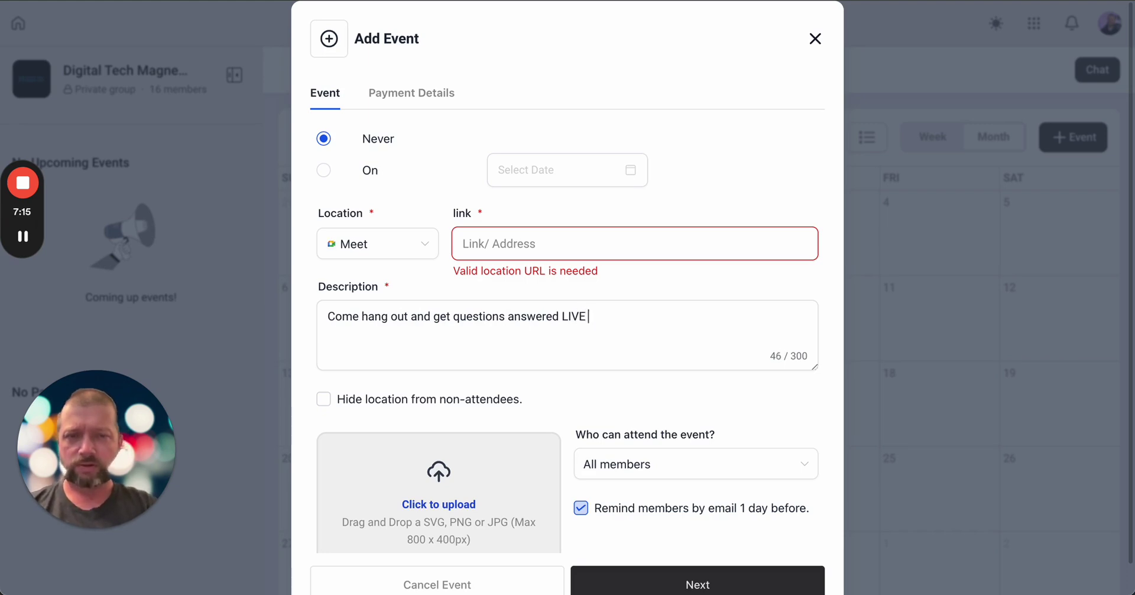
text(with me!)
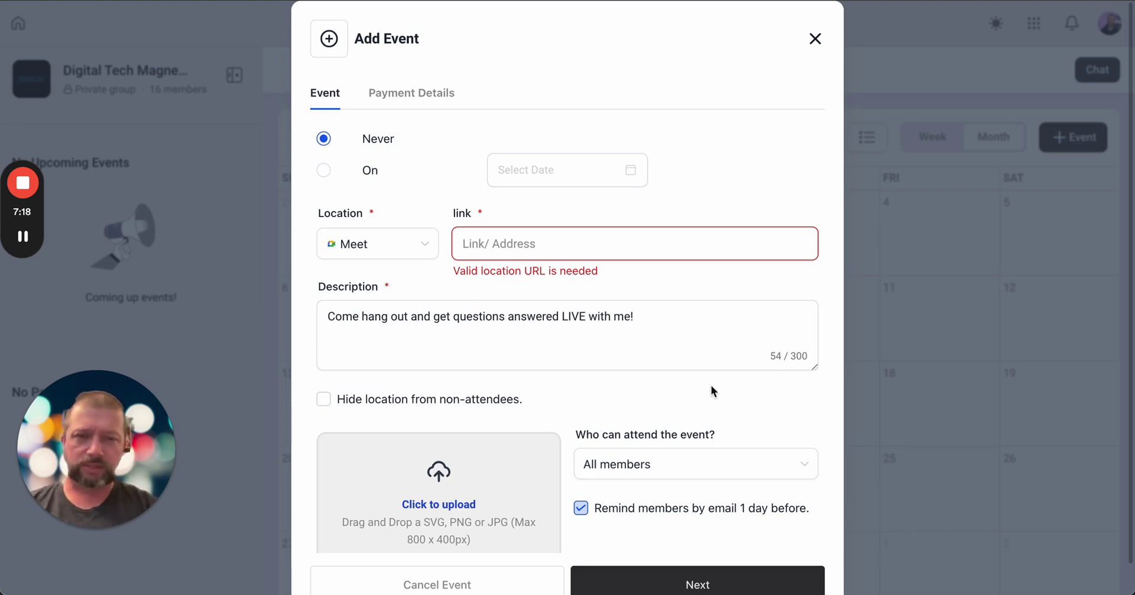
Restrict event attendance to members at a level and choose level 5
scroll(711, 390, down, 3)
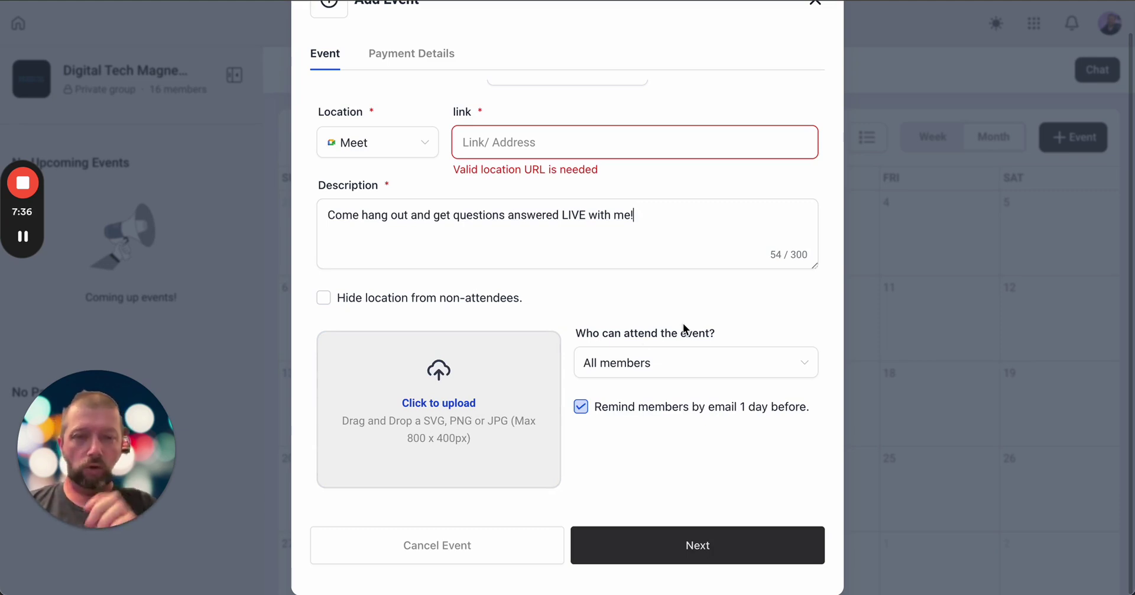
click(807, 362)
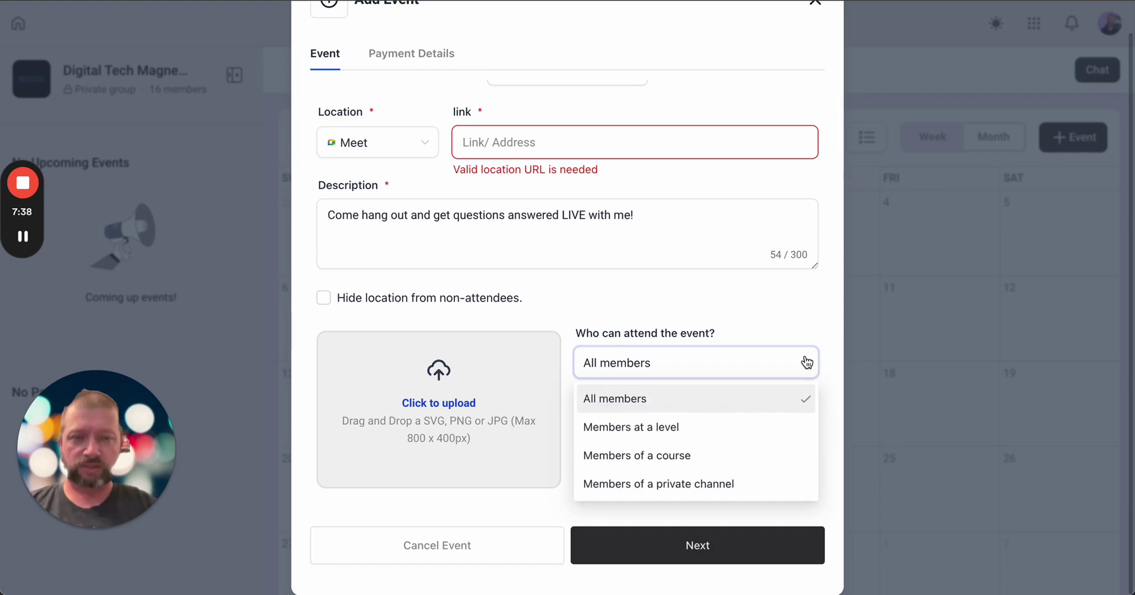
click(686, 428)
click(668, 433)
click(621, 343)
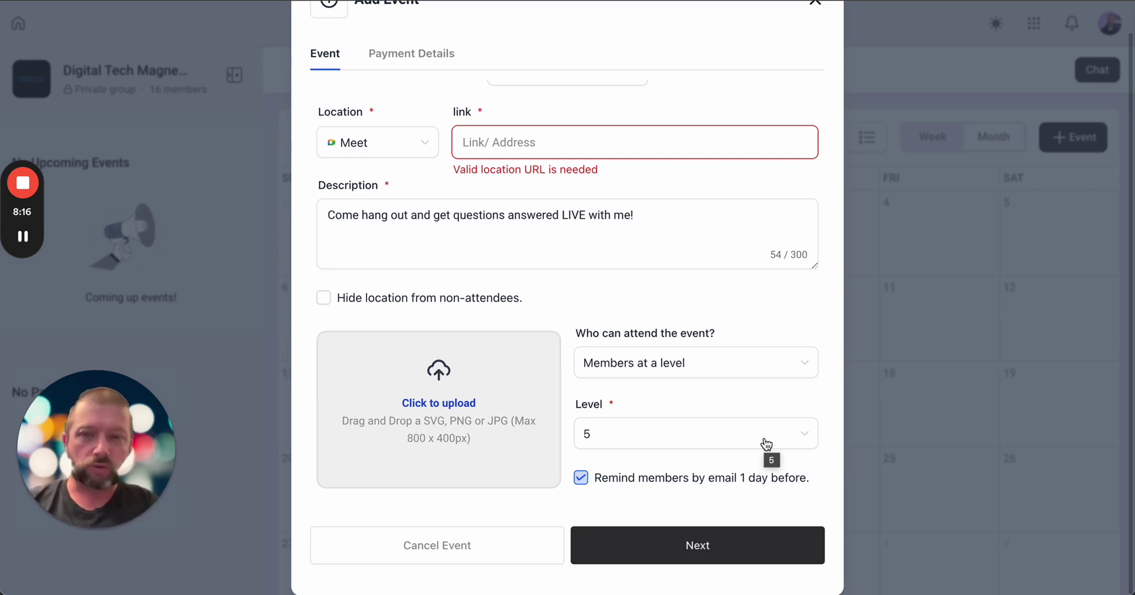
Restrict event attendance to members of a course and choose the Automation course
click(717, 357)
click(648, 455)
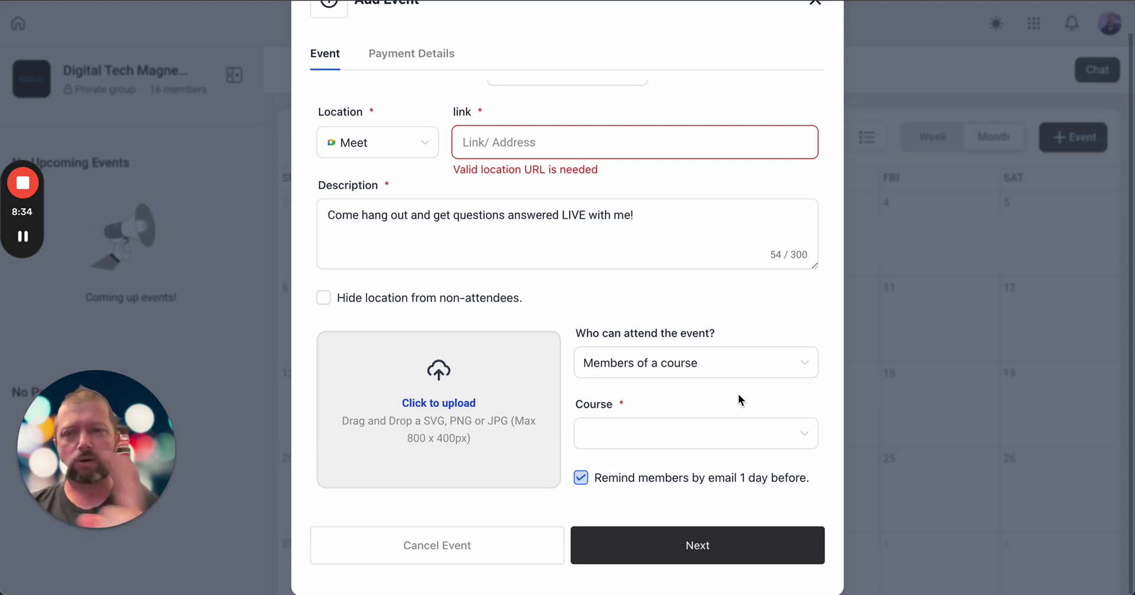
click(697, 440)
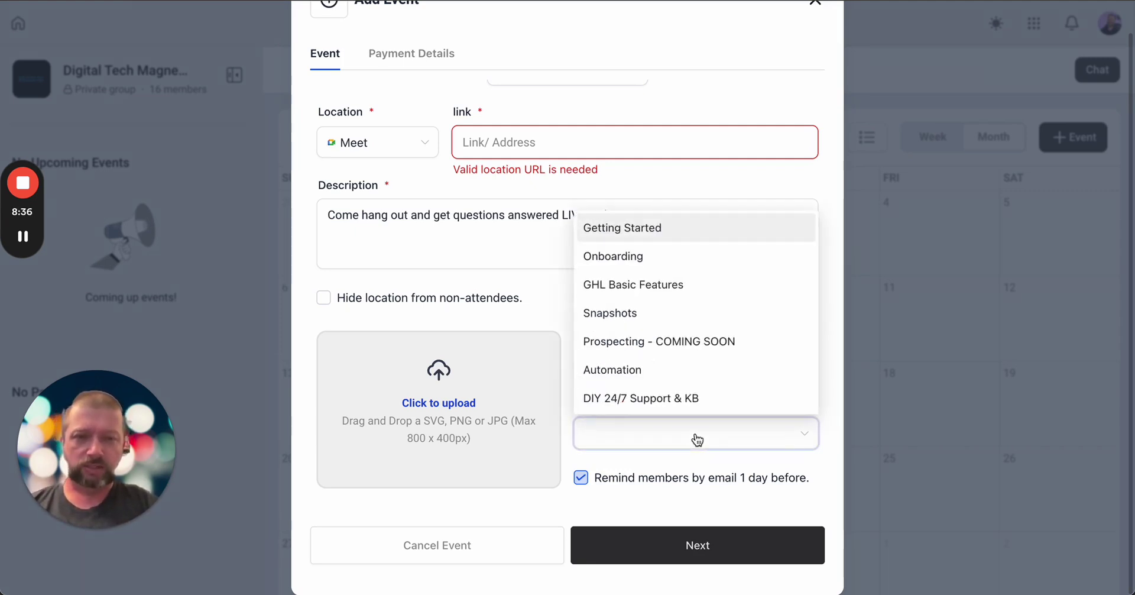
click(638, 370)
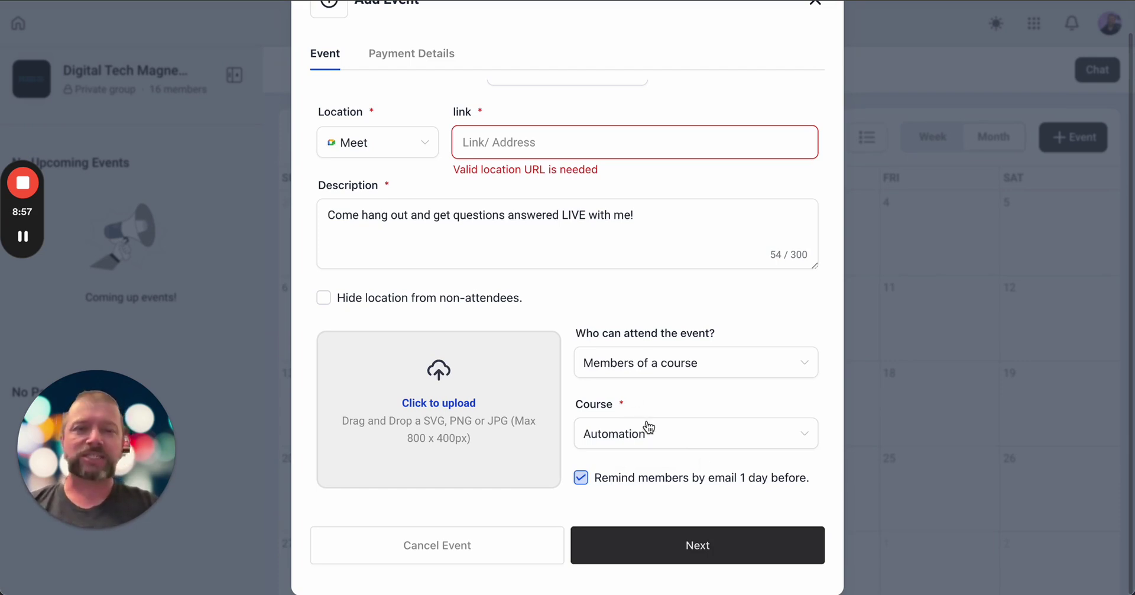
Restrict event attendance to members of a private channel and check which channels can be chosen
click(676, 380)
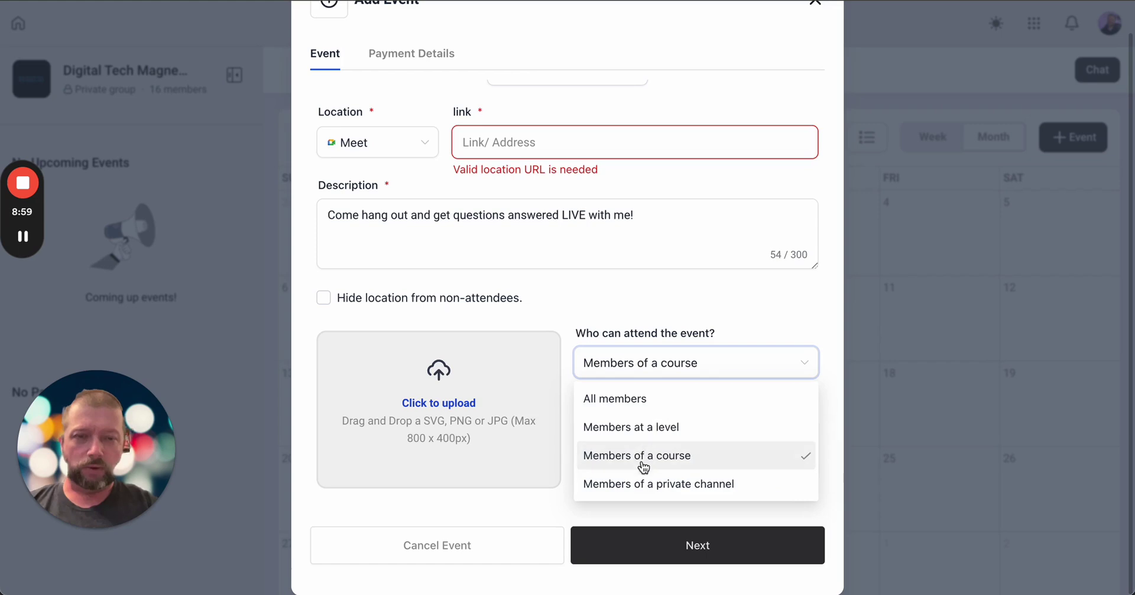
click(631, 482)
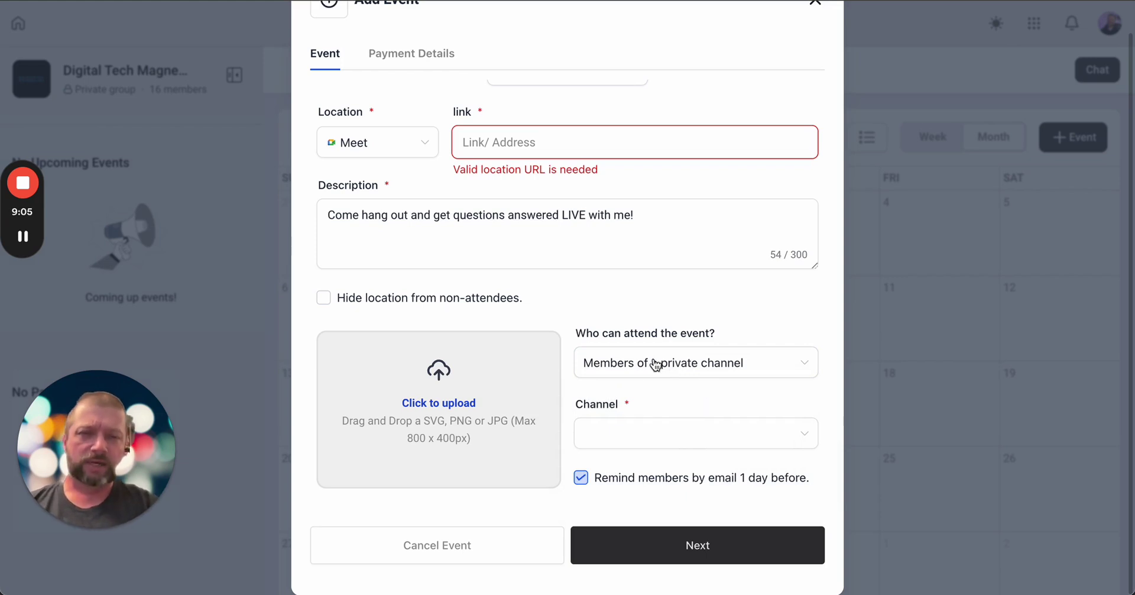
click(654, 445)
click(692, 397)
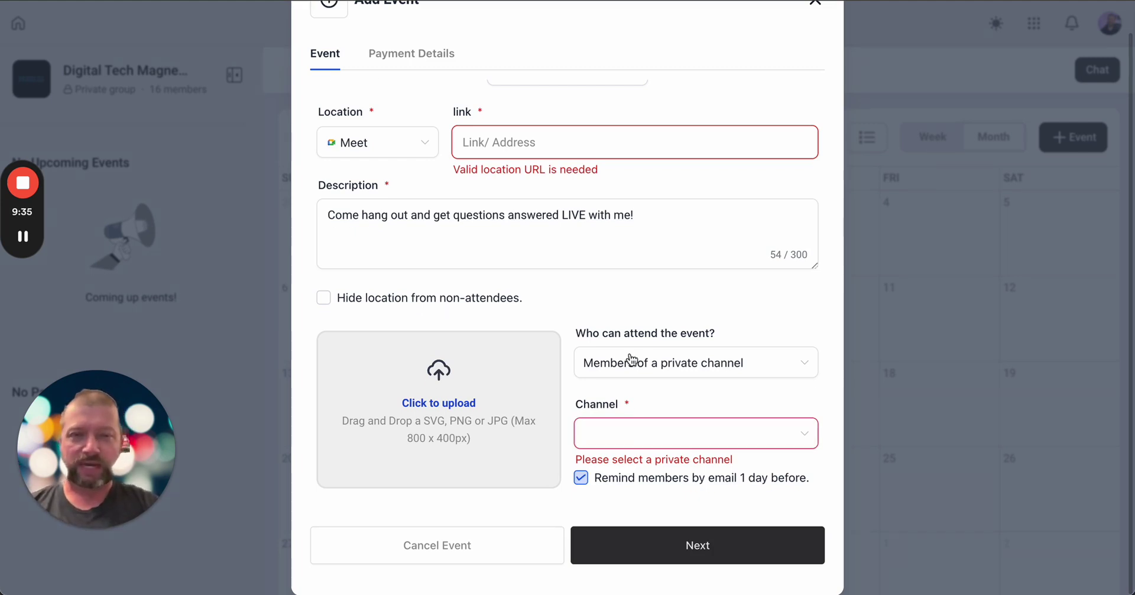
Review the event form, try to continue to the payment details, and close the form without saving
scroll(631, 353, up, 5)
scroll(630, 353, down, 4)
scroll(630, 353, down, 1)
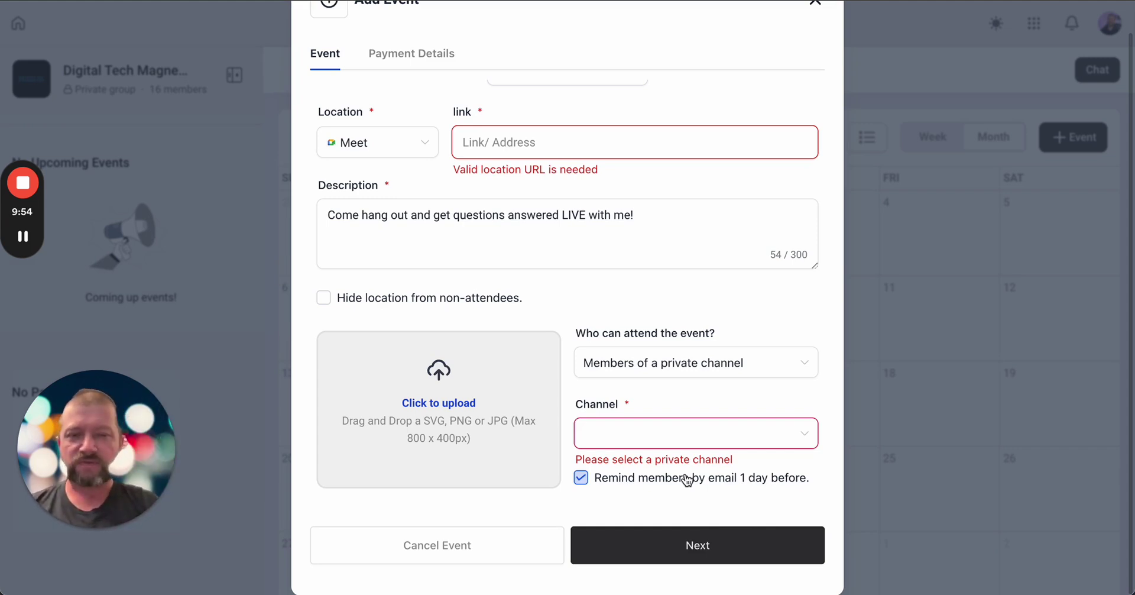
click(688, 534)
click(812, 40)
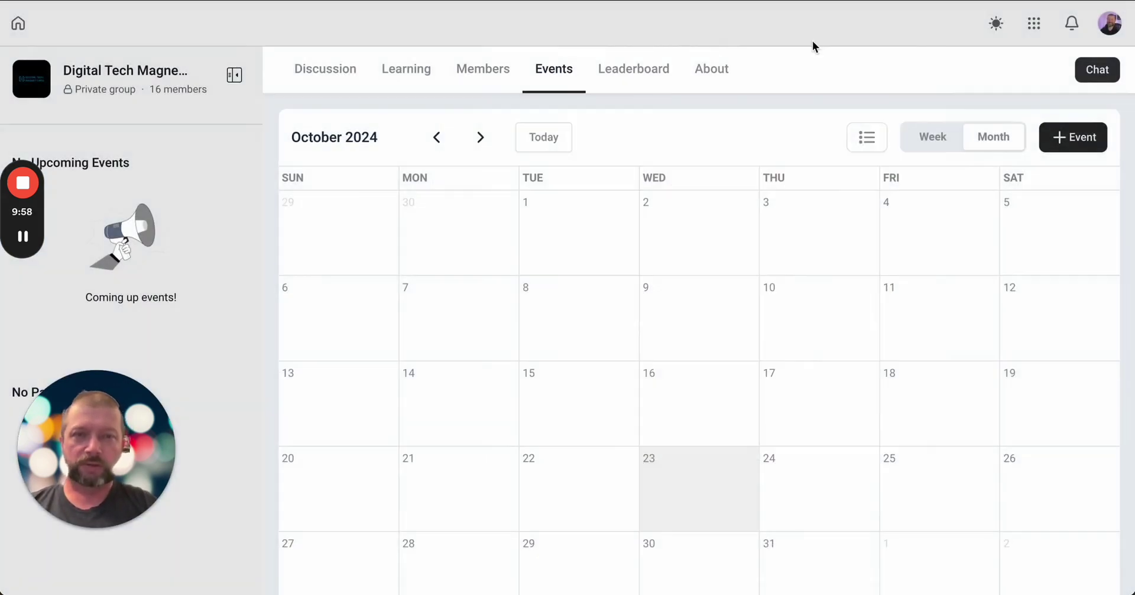
Open the group's learning area and look through its available courses
click(399, 81)
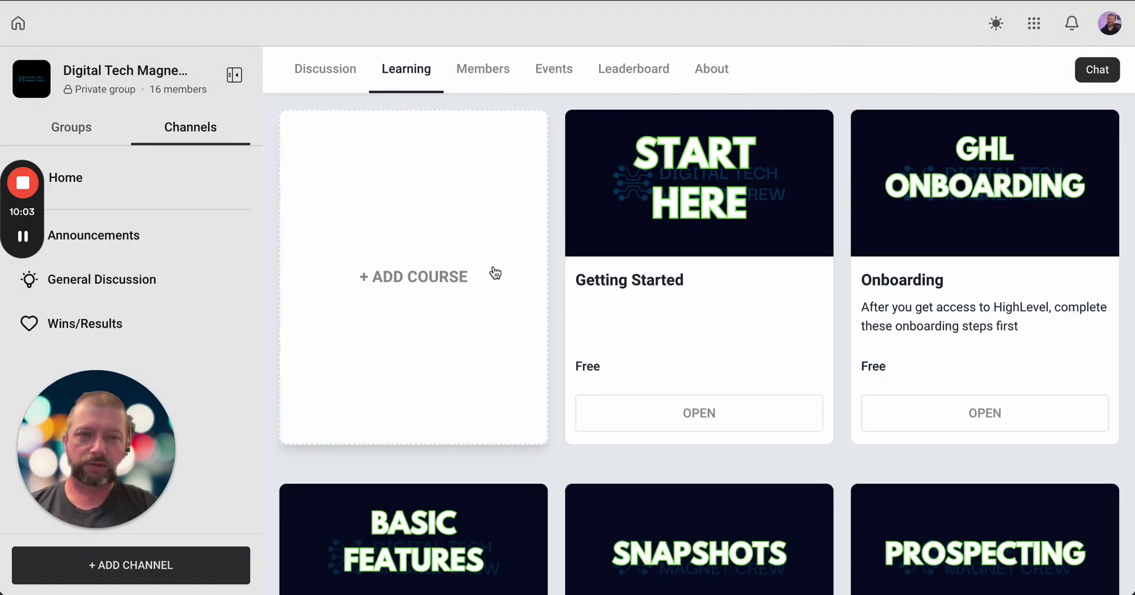
scroll(874, 360, down, 10)
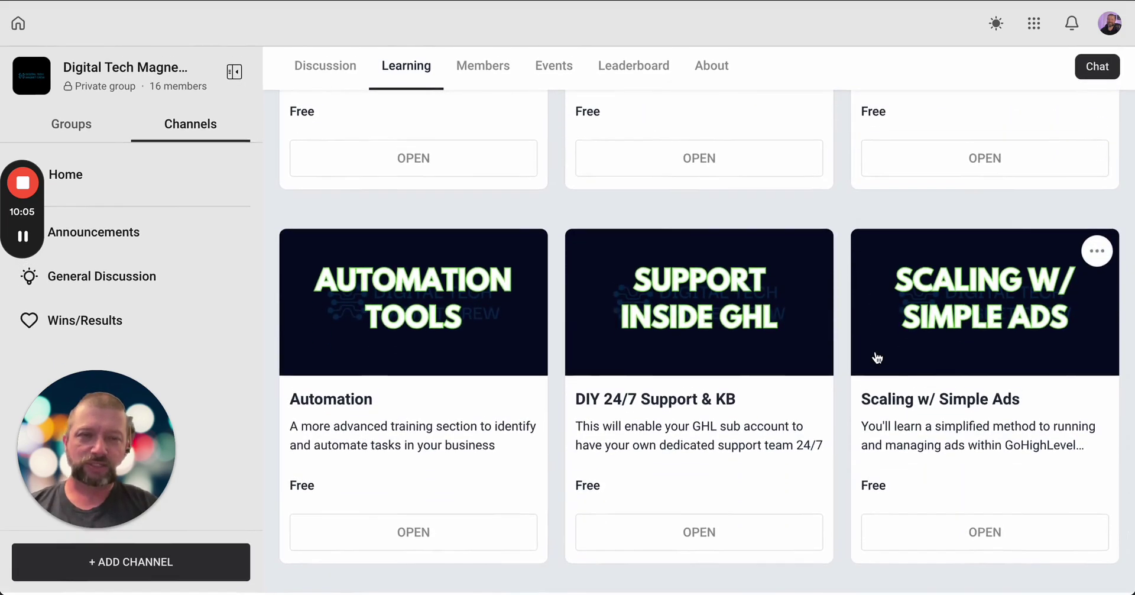
scroll(877, 357, up, 8)
scroll(877, 357, up, 2)
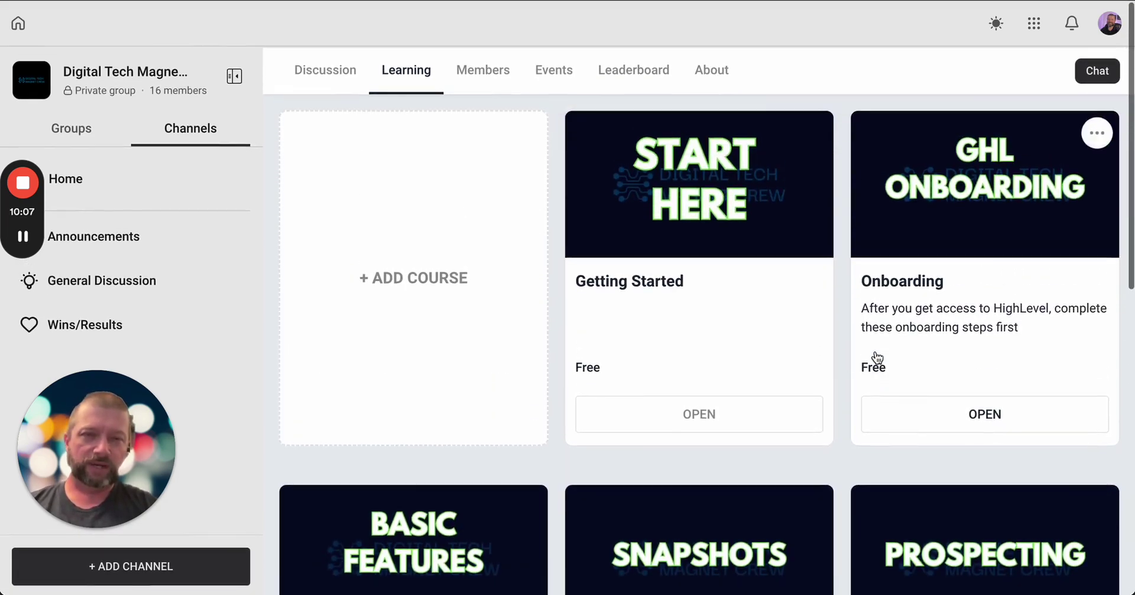
scroll(876, 357, down, 8)
scroll(877, 357, up, 1)
scroll(876, 357, up, 6)
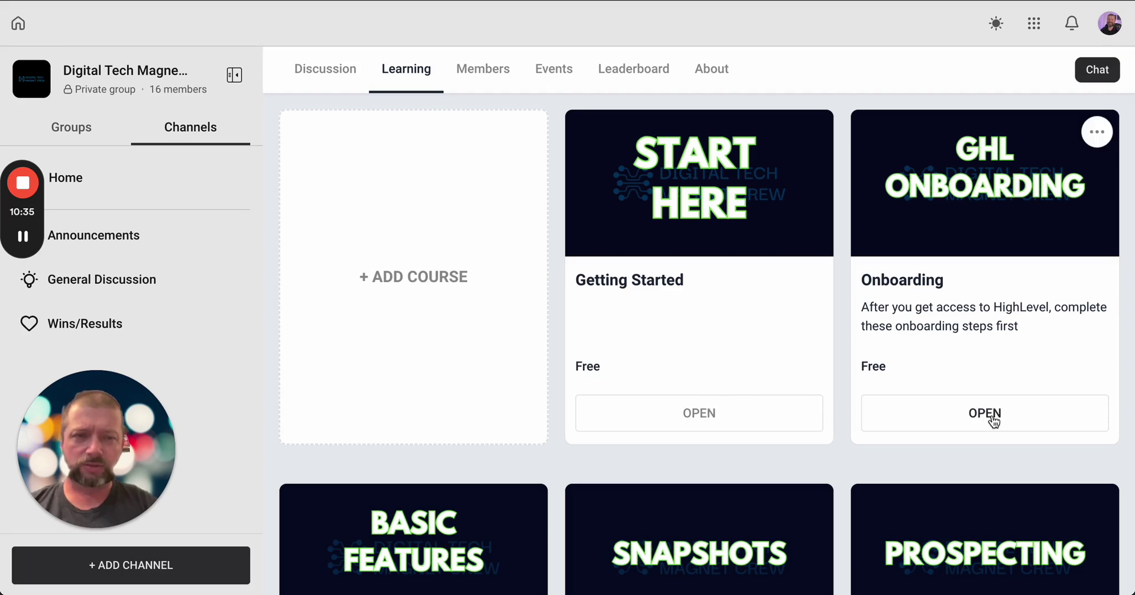
scroll(896, 417, down, 5)
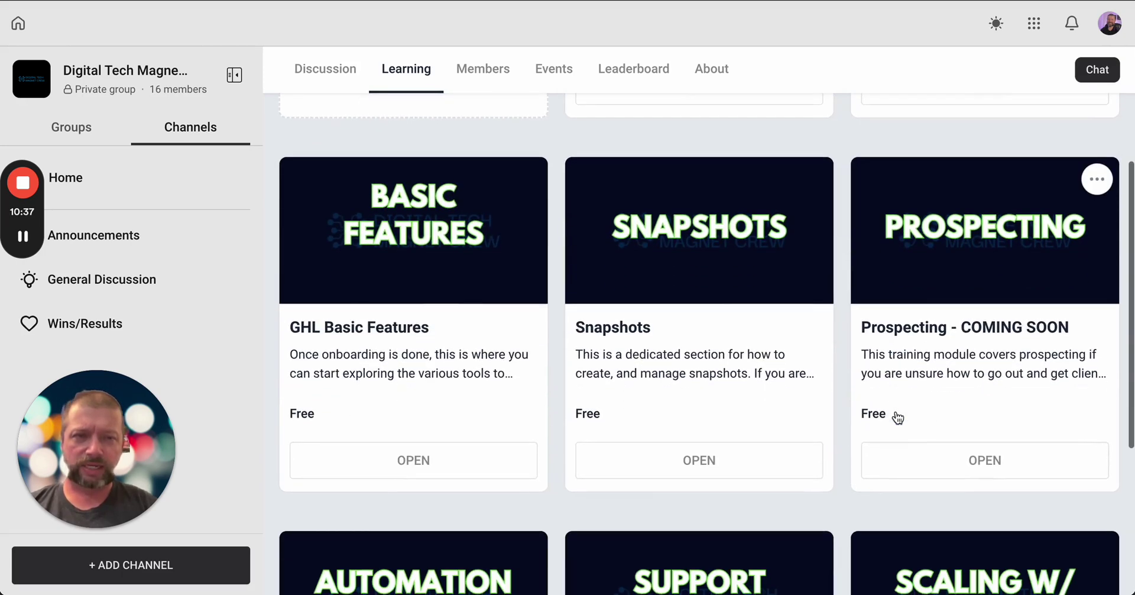
Open the GHL Basic Features course, examine its lesson list and video page, and return to the course overview
click(439, 468)
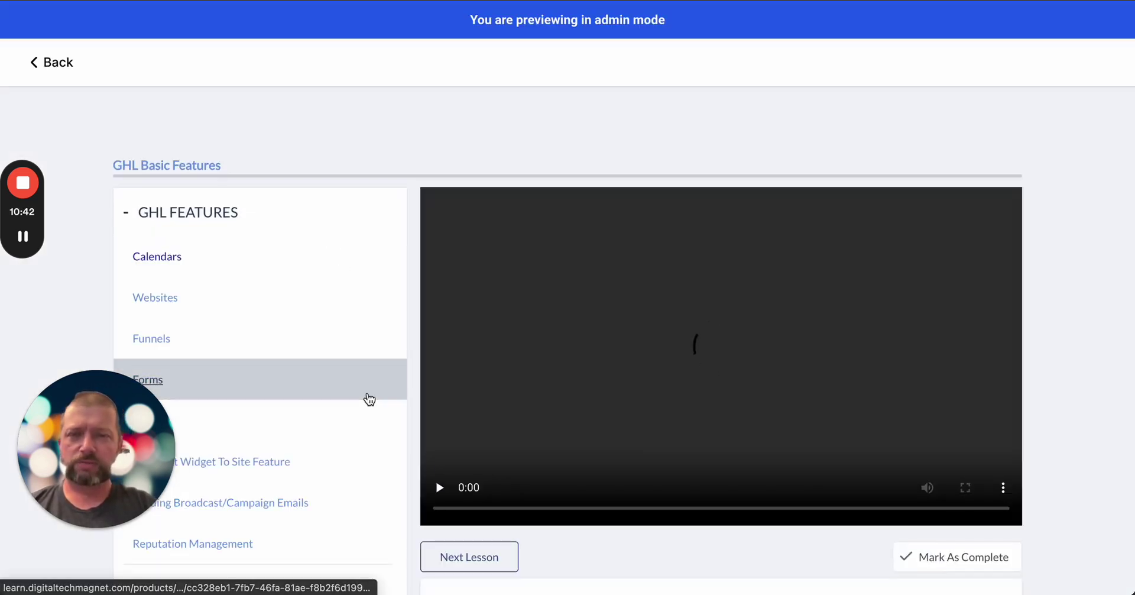
scroll(369, 400, down, 3)
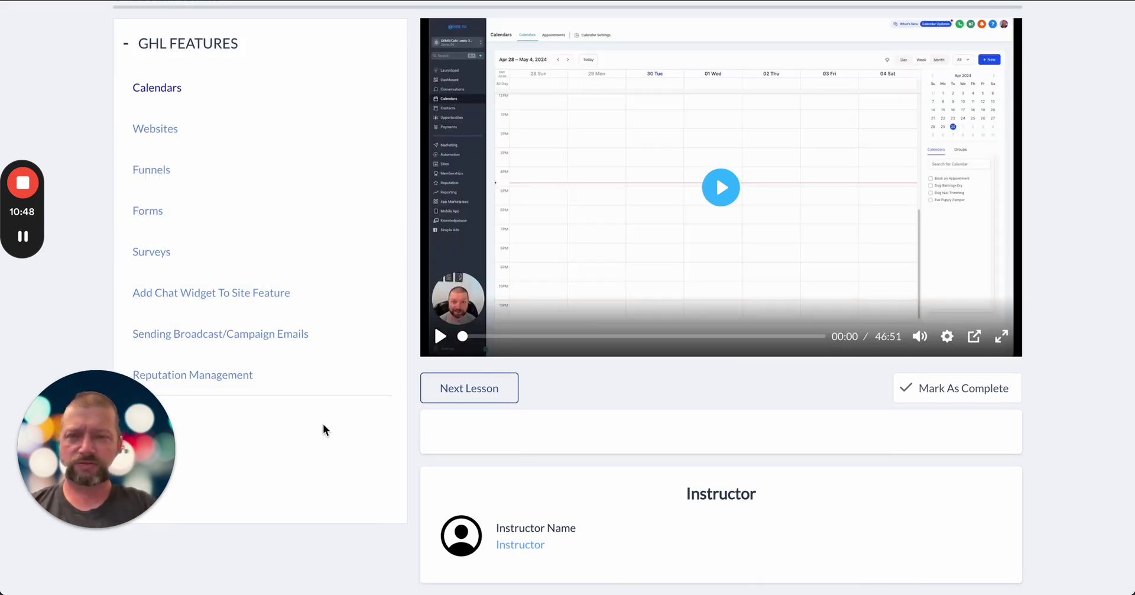
scroll(323, 423, up, 3)
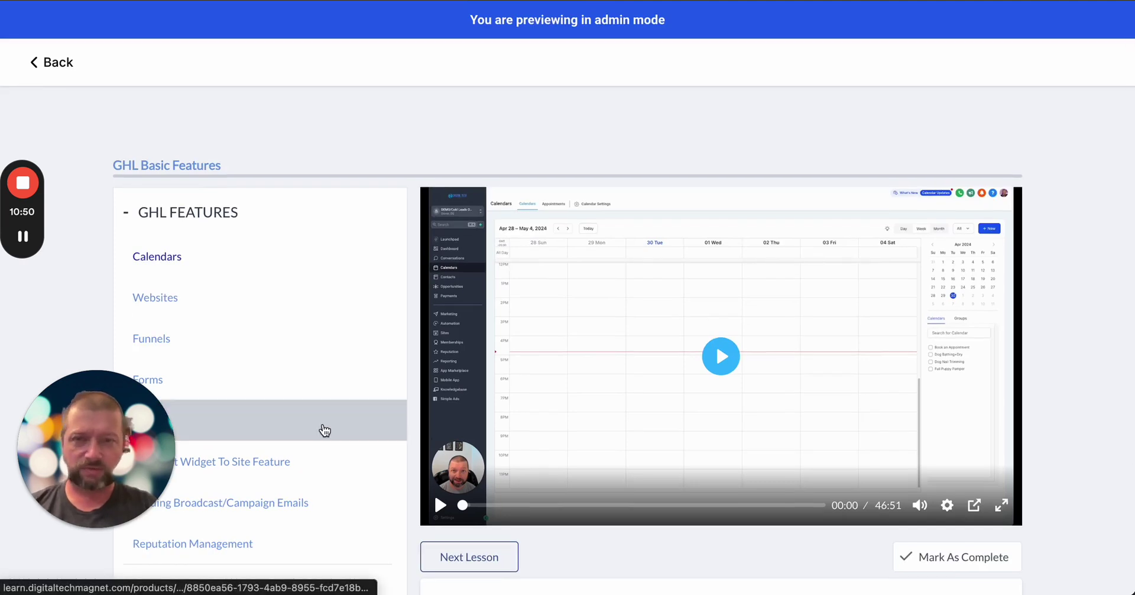
click(56, 63)
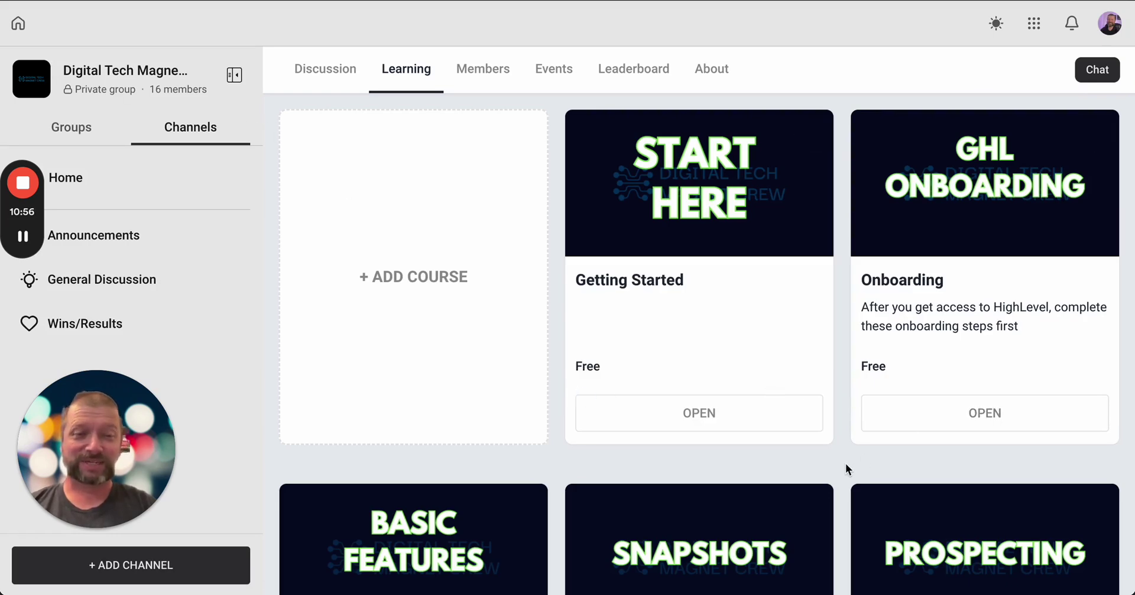
scroll(845, 467, down, 5)
scroll(846, 468, up, 6)
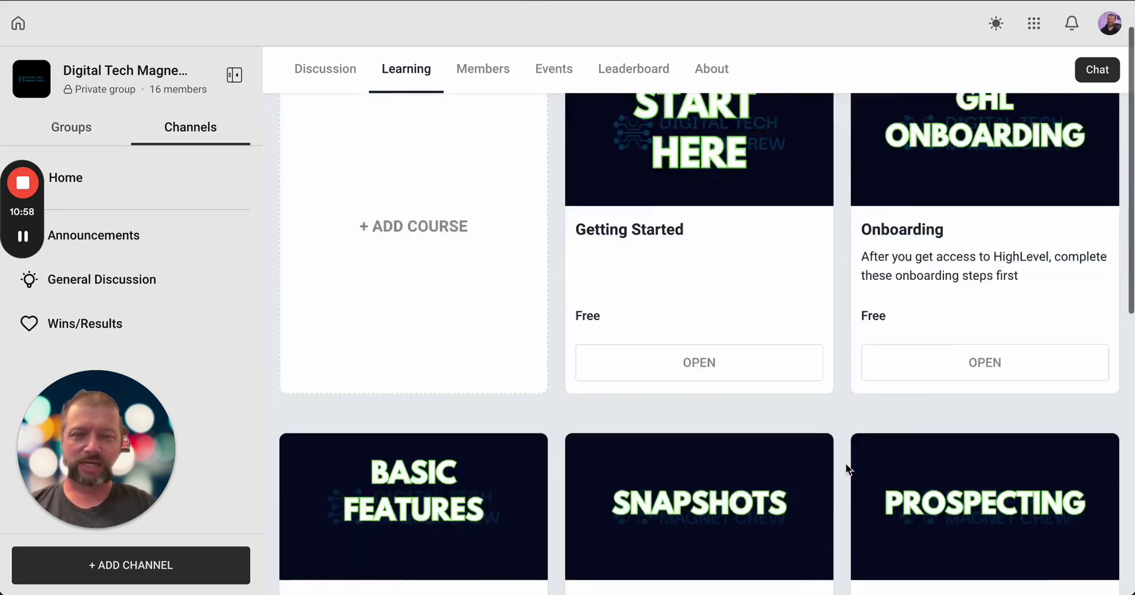
Start a new private channel in the group and name it "VIP Members"
click(325, 77)
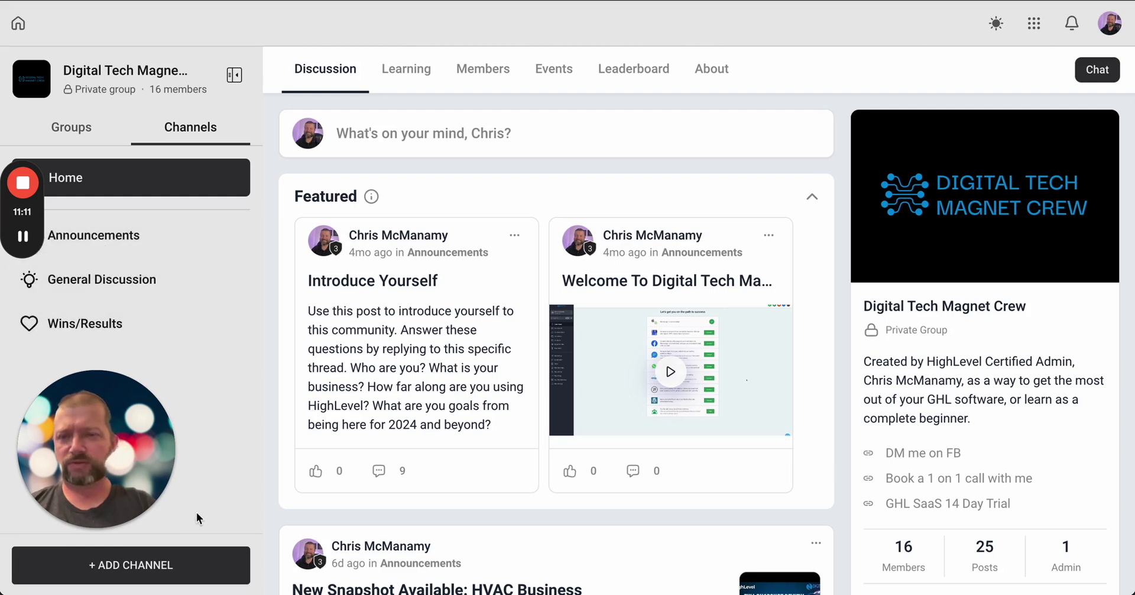
click(157, 566)
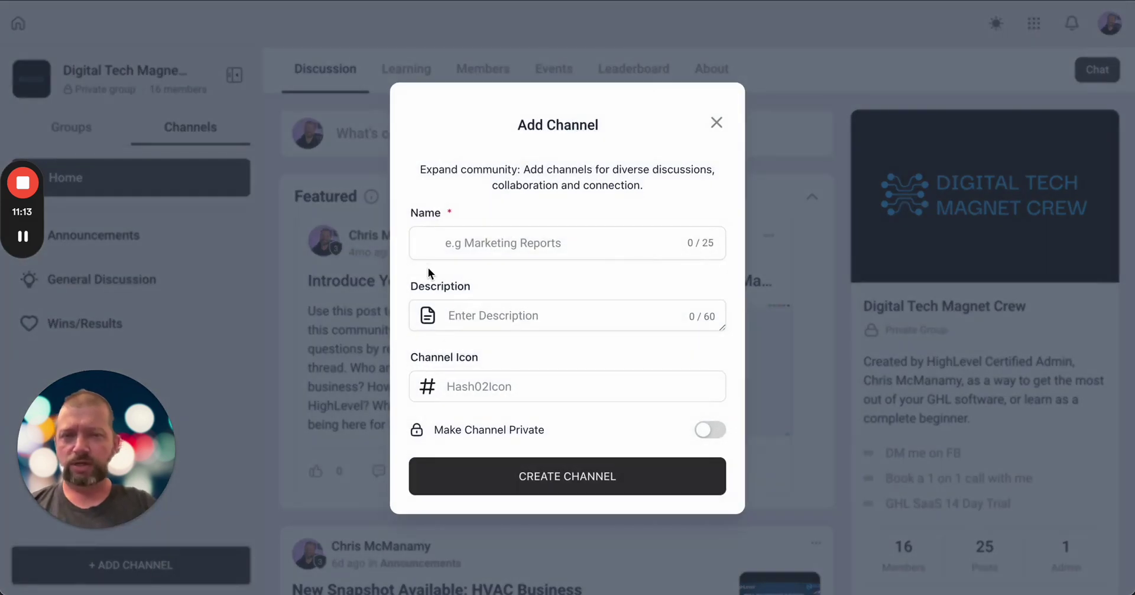
click(704, 430)
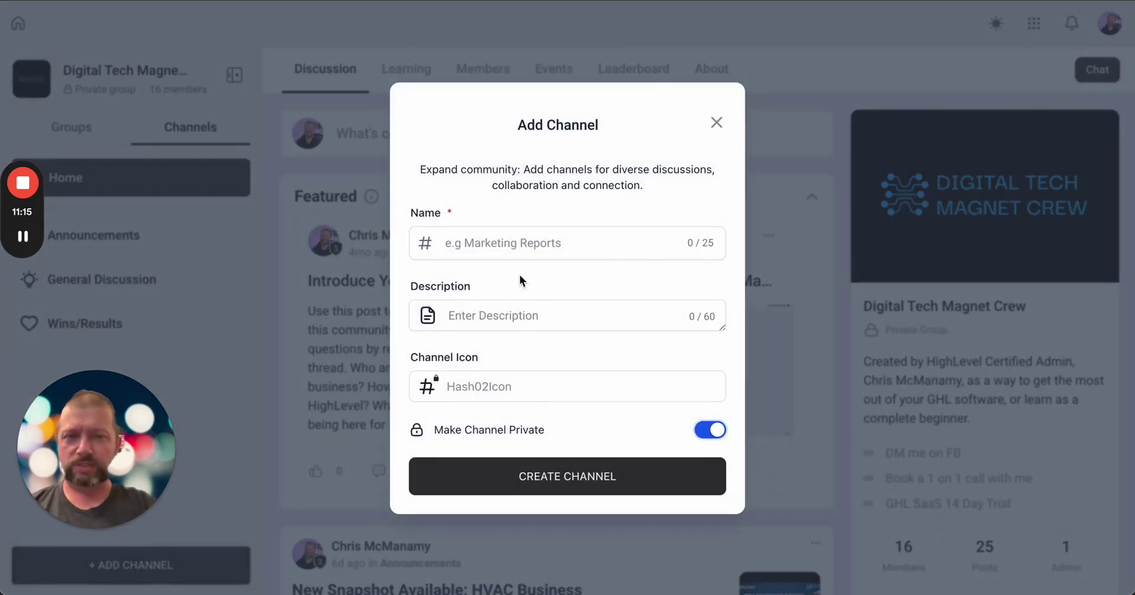
click(504, 238)
text(VIP Members)
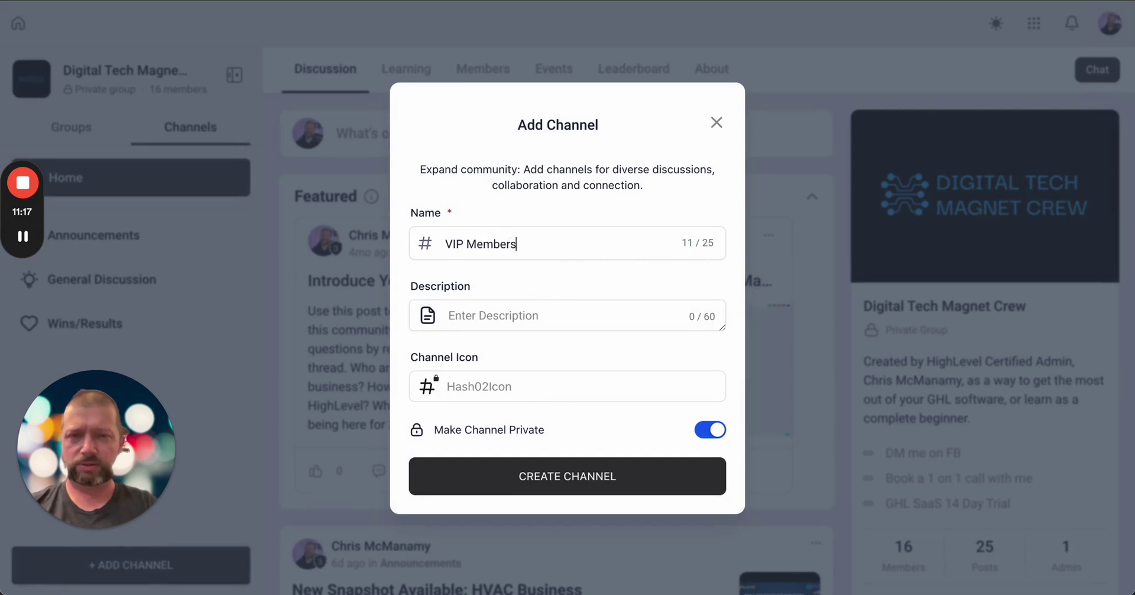
Describe the VIP Members channel as "Only paid VIP members can contribute to discussions here"
click(529, 312)
text(Only paid v)
key(BackSpace)
text(VCI)
key(BackSpace)
text(IP membe)
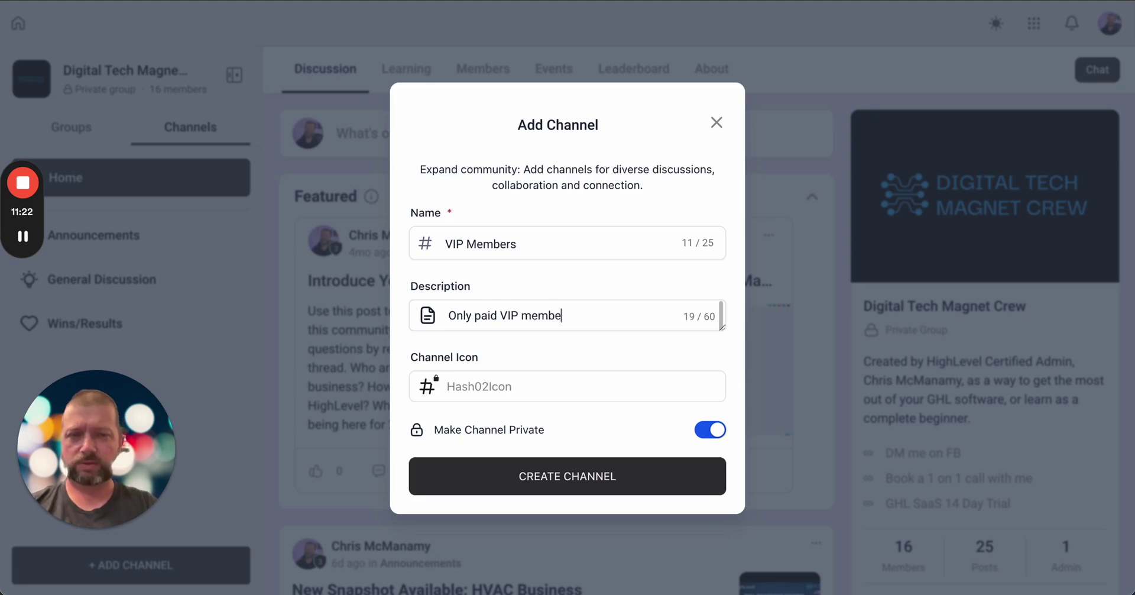
text(rs can contribute to )
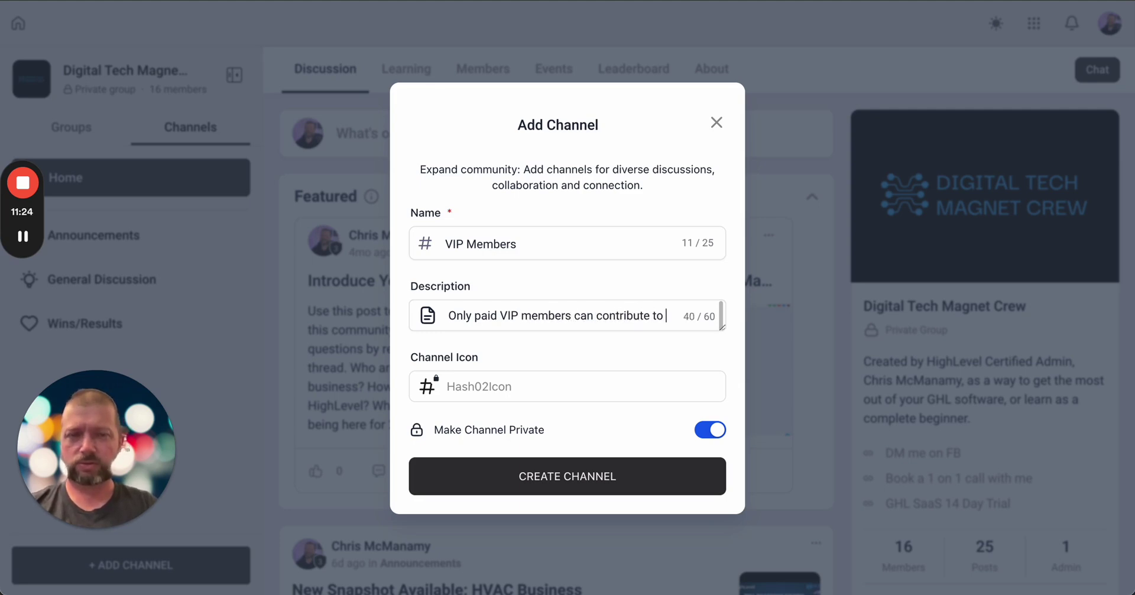
text(discussions here)
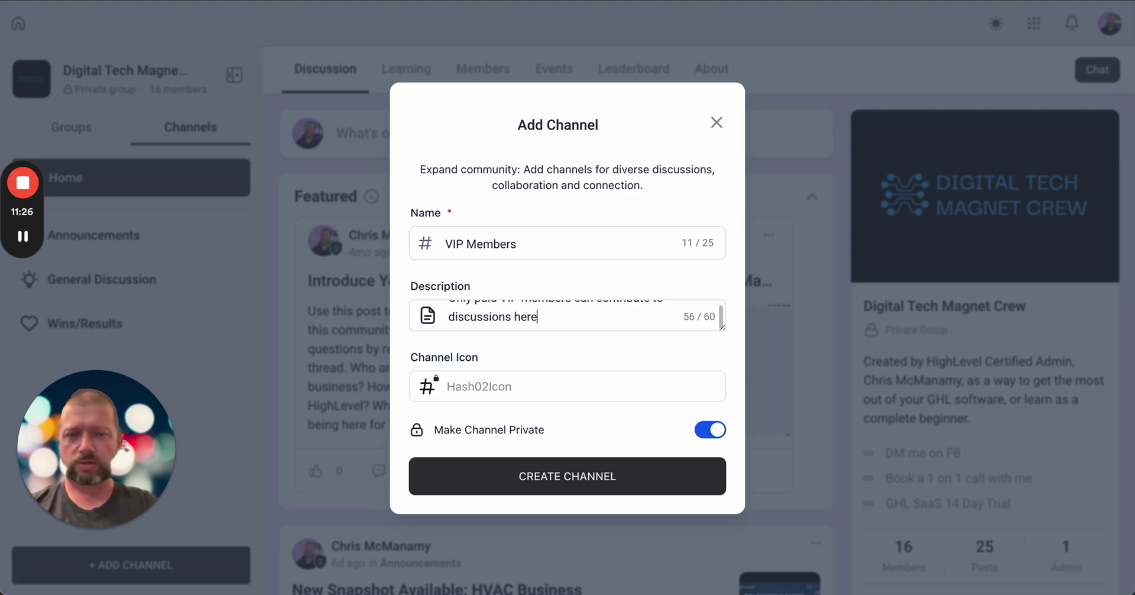
Choose the Lock01Icon lock as the channel icon and create the channel
click(483, 394)
click(513, 297)
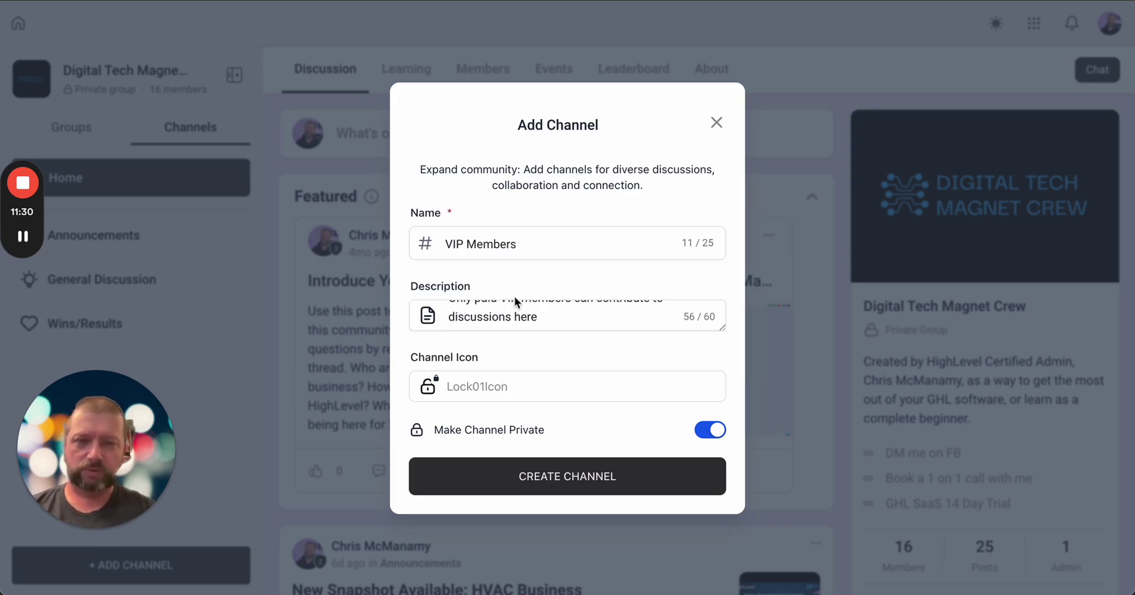
click(546, 479)
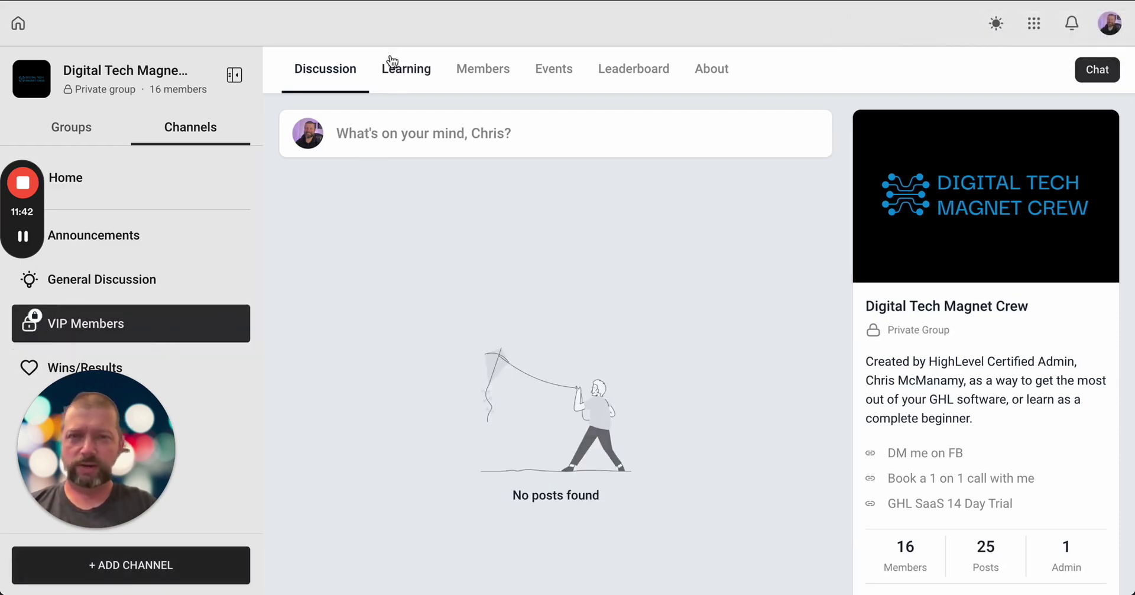
Start a new group event and restrict attendance to members of the VIP Members private channel
click(551, 69)
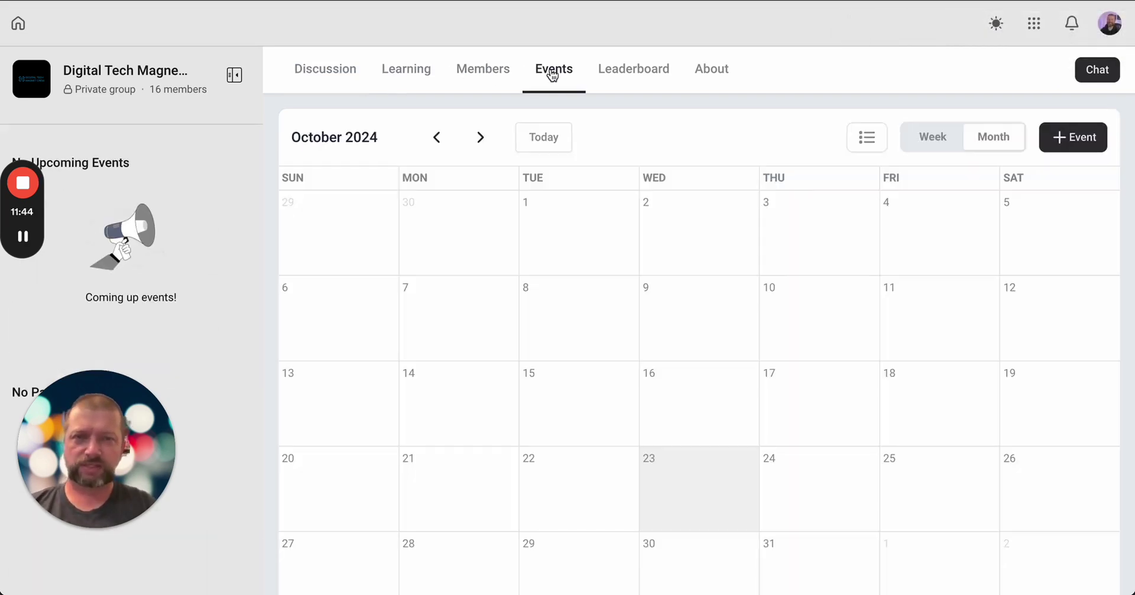
click(1064, 147)
scroll(724, 298, down, 5)
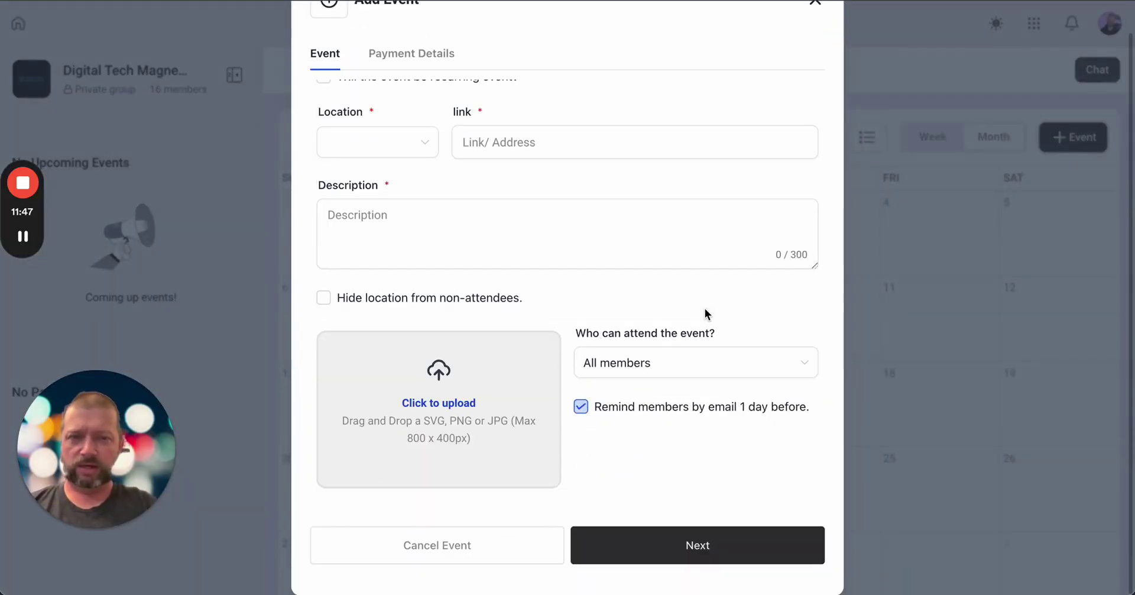
click(686, 360)
click(648, 482)
click(677, 430)
click(634, 471)
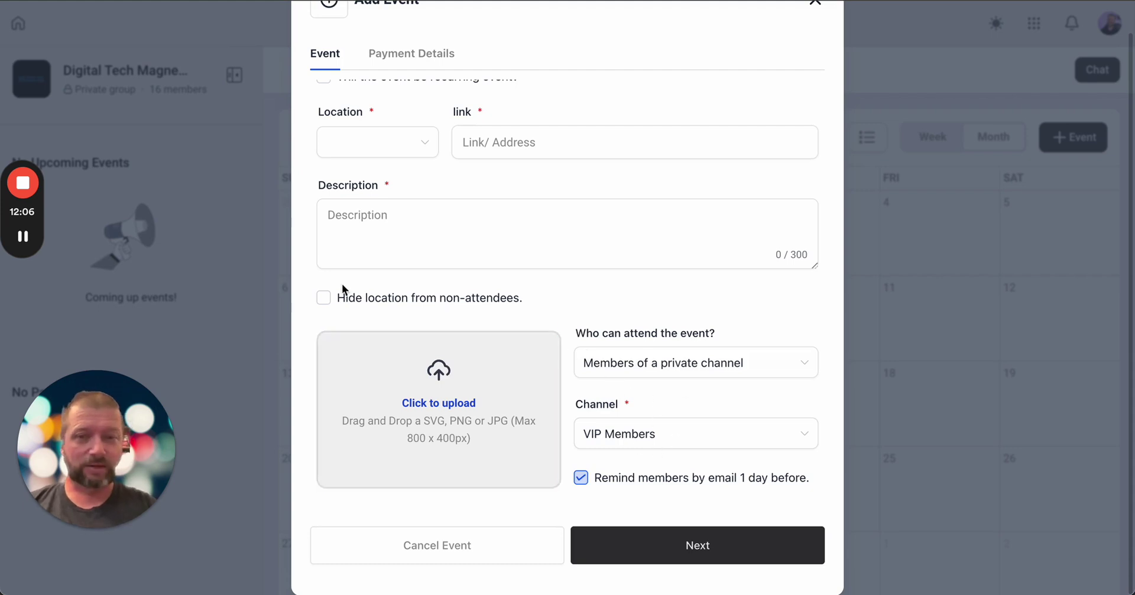
Try out hiding the location from non-attendees and opening the payment details, and close the event form without saving
click(324, 297)
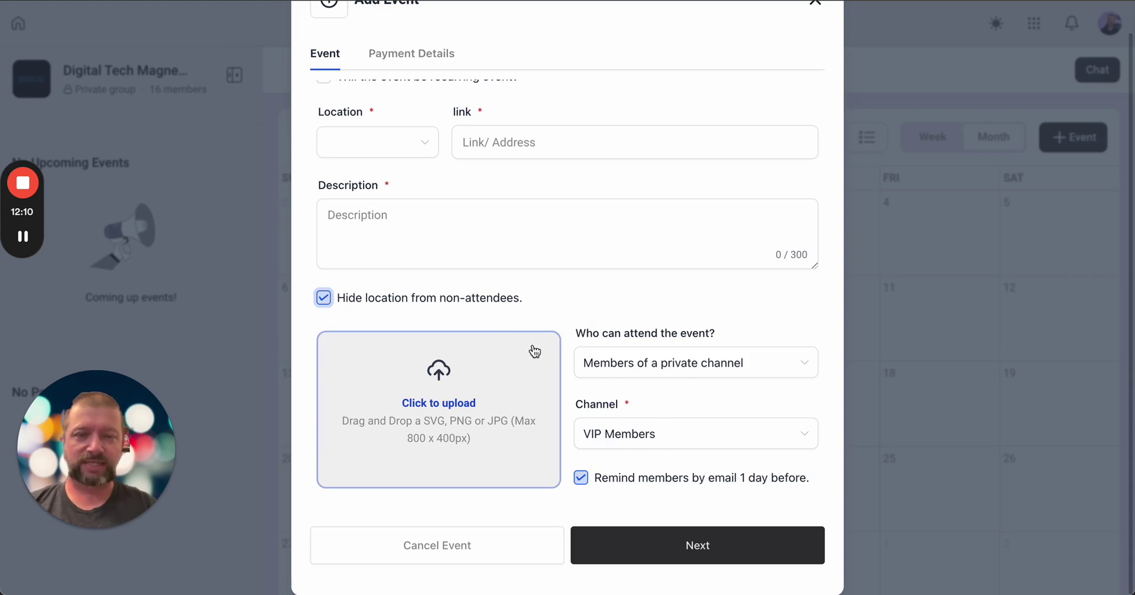
click(322, 299)
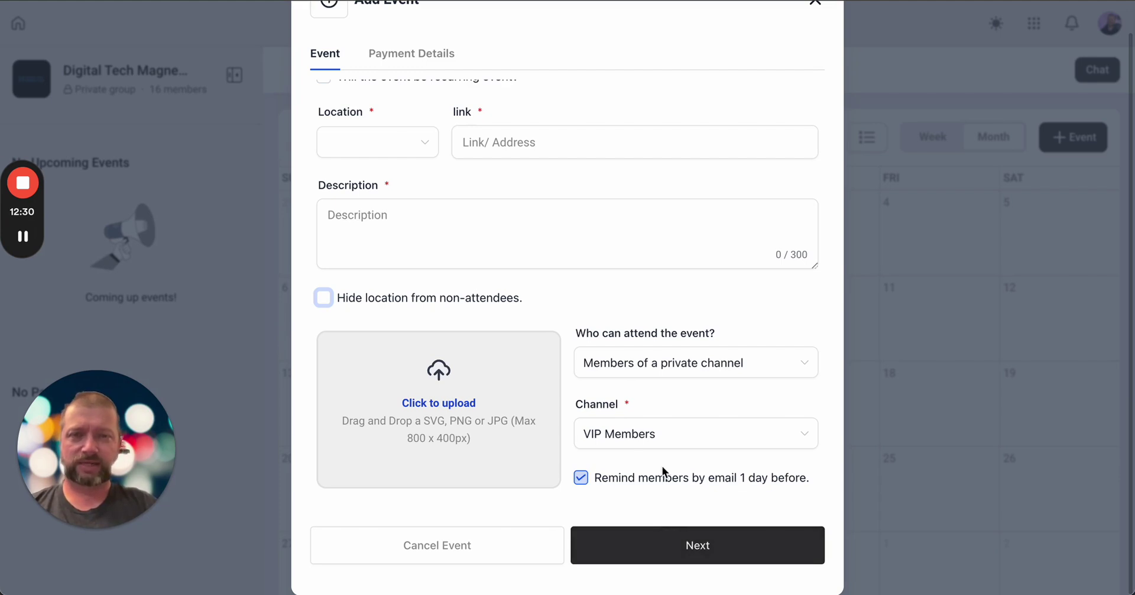
scroll(662, 466, up, 5)
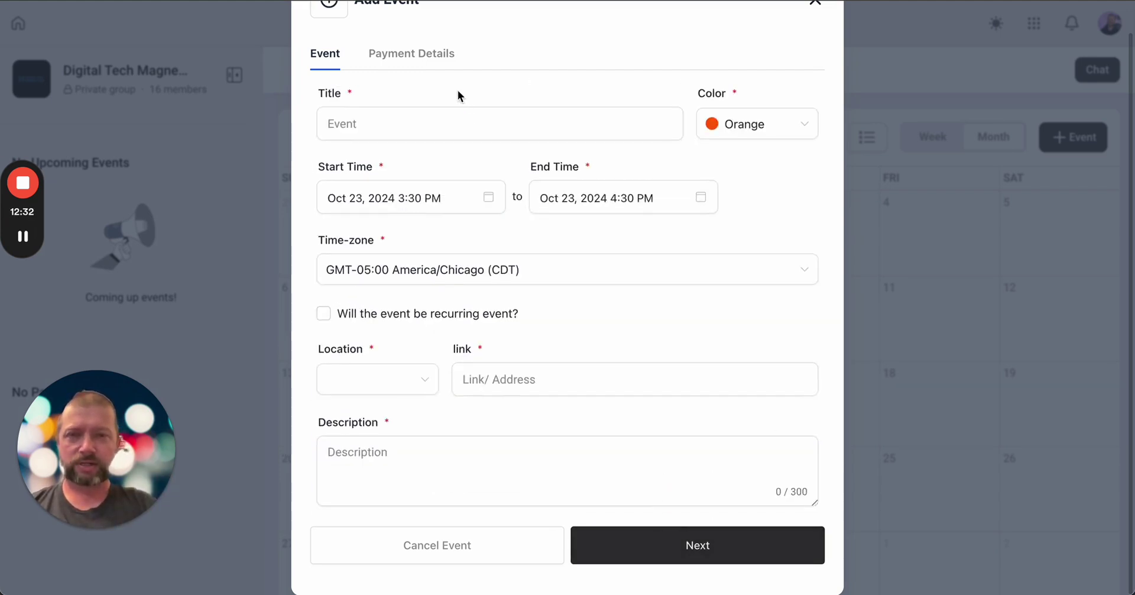
double_click(423, 55)
scroll(555, 162, up, 1)
scroll(555, 162, down, 5)
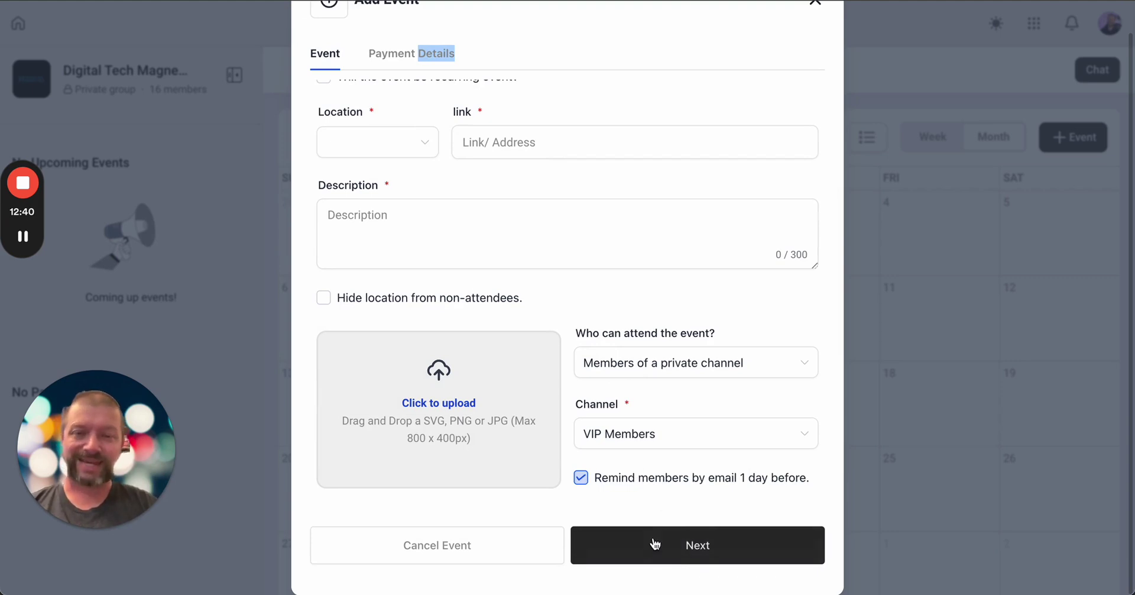
scroll(549, 395, up, 1)
scroll(549, 394, up, 5)
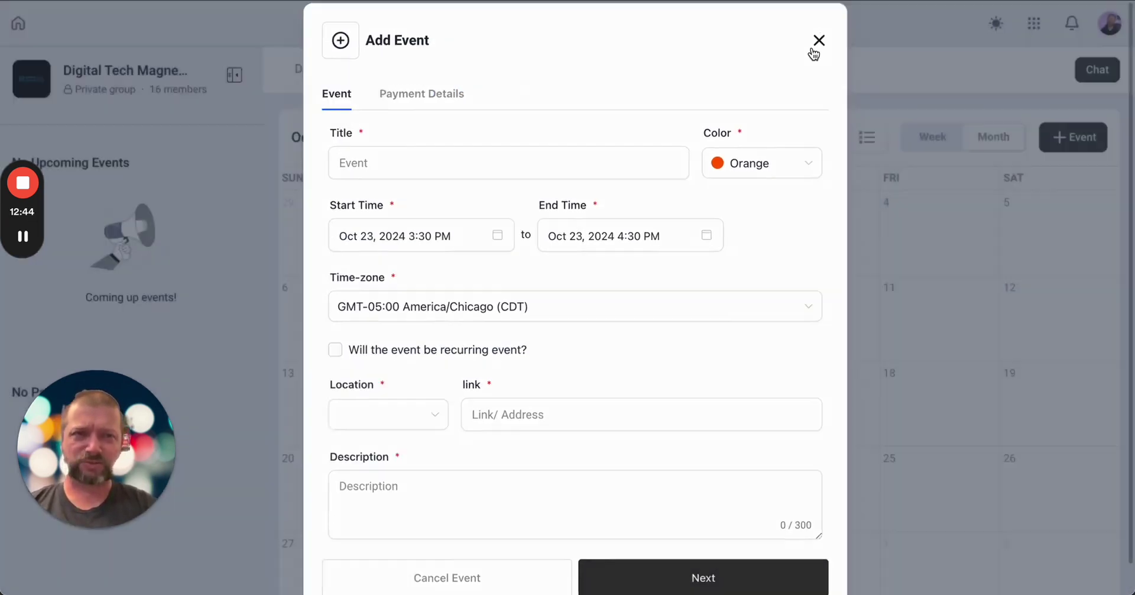
click(818, 42)
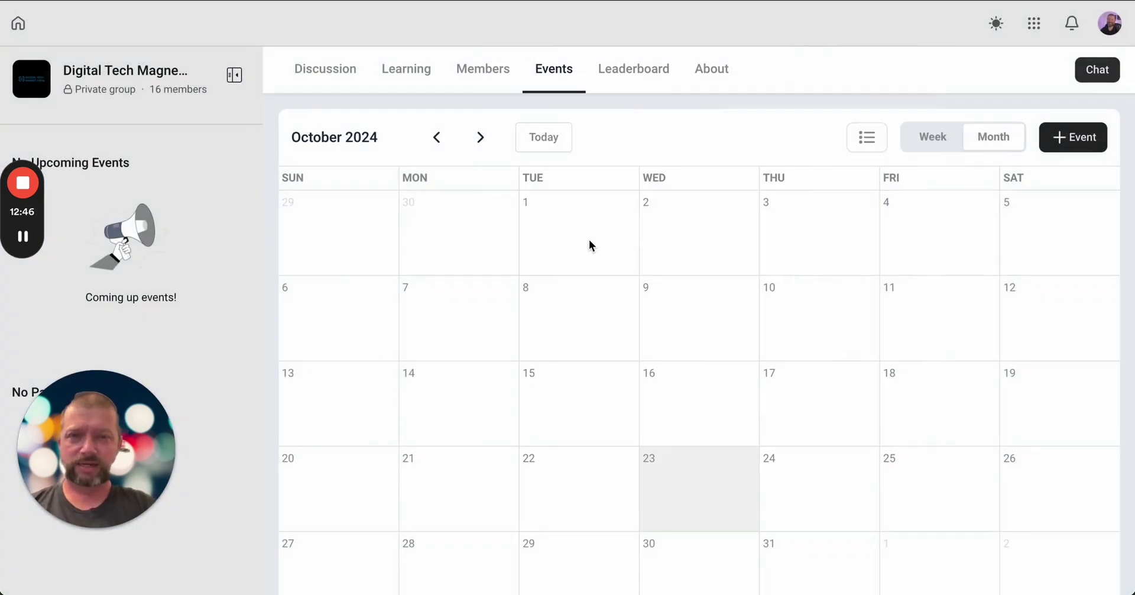
Open the group's settings from its discussion page and check the subscription pricing options
click(322, 68)
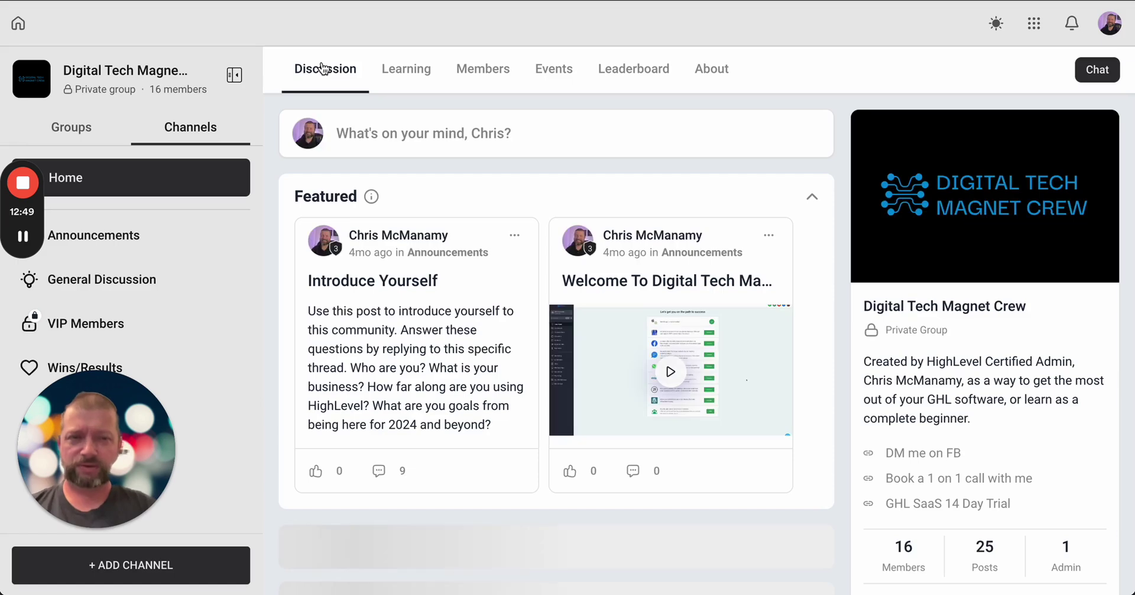
scroll(952, 448, down, 3)
click(969, 455)
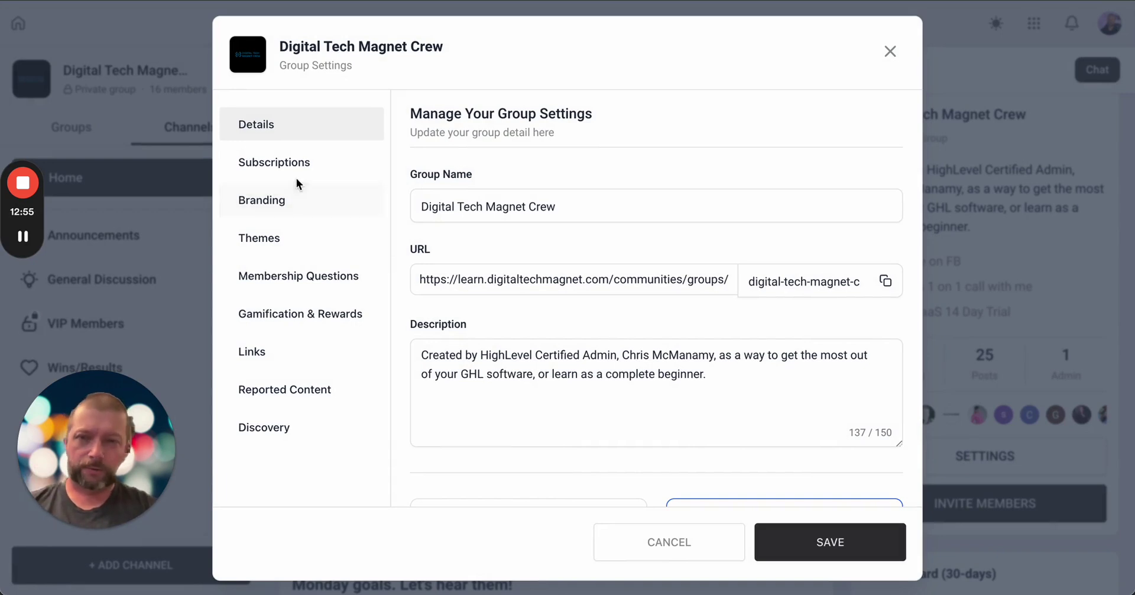
click(279, 167)
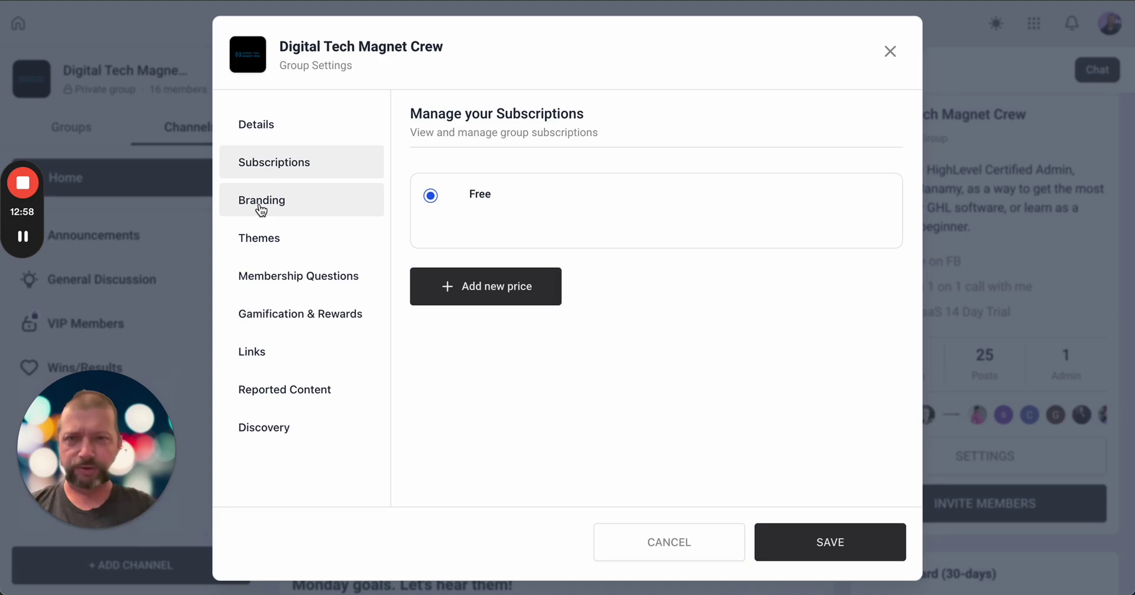
Examine the group's gamification levels and the reward options in its settings
click(271, 319)
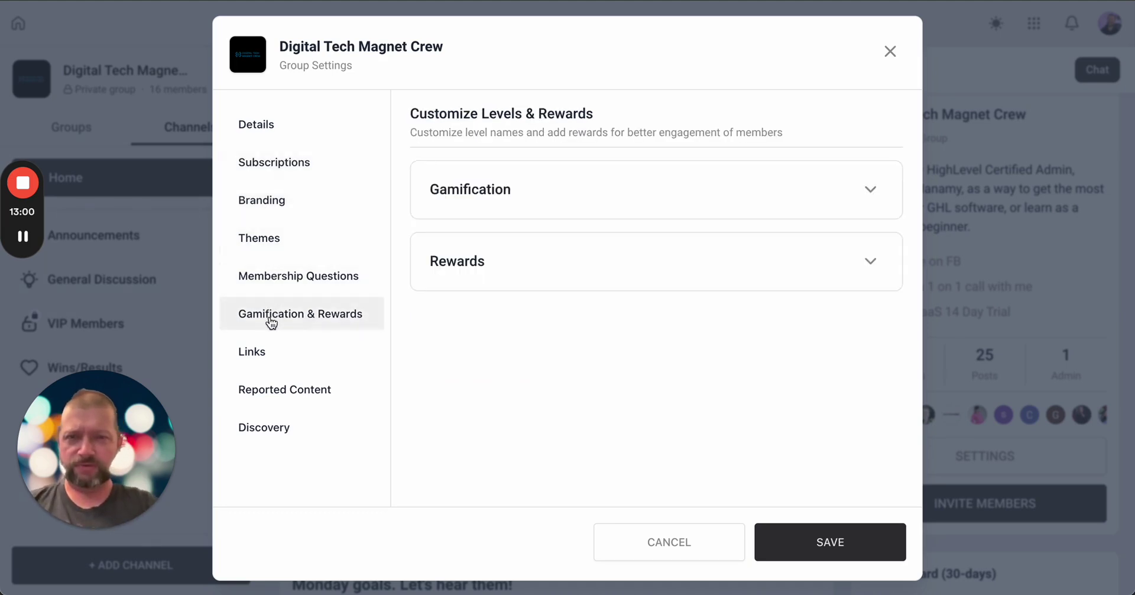
click(877, 193)
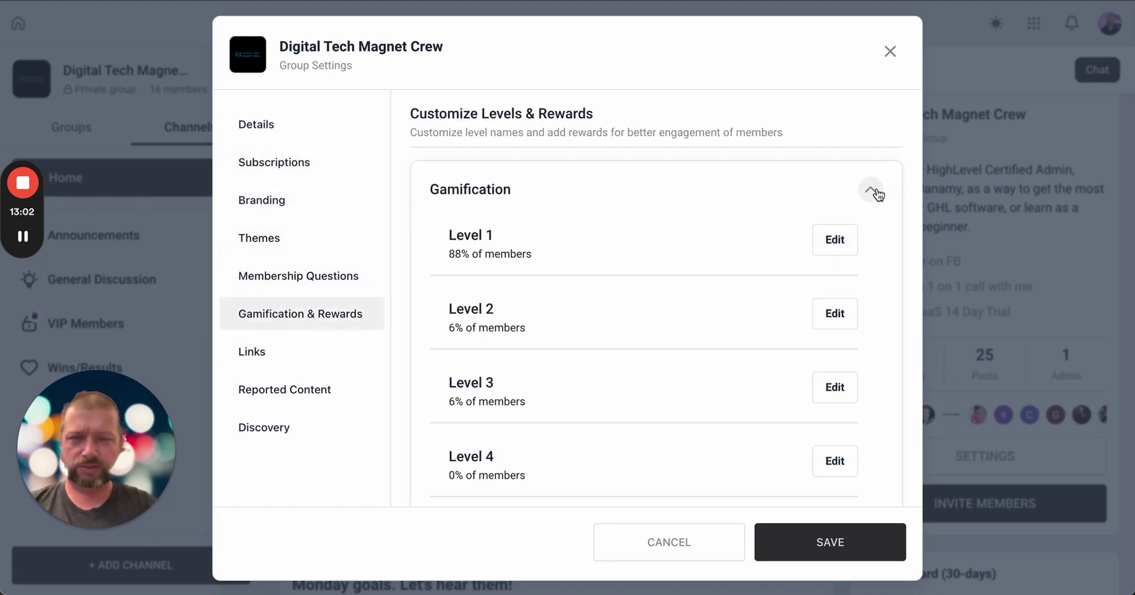
scroll(550, 330, down, 6)
scroll(553, 330, up, 6)
click(877, 192)
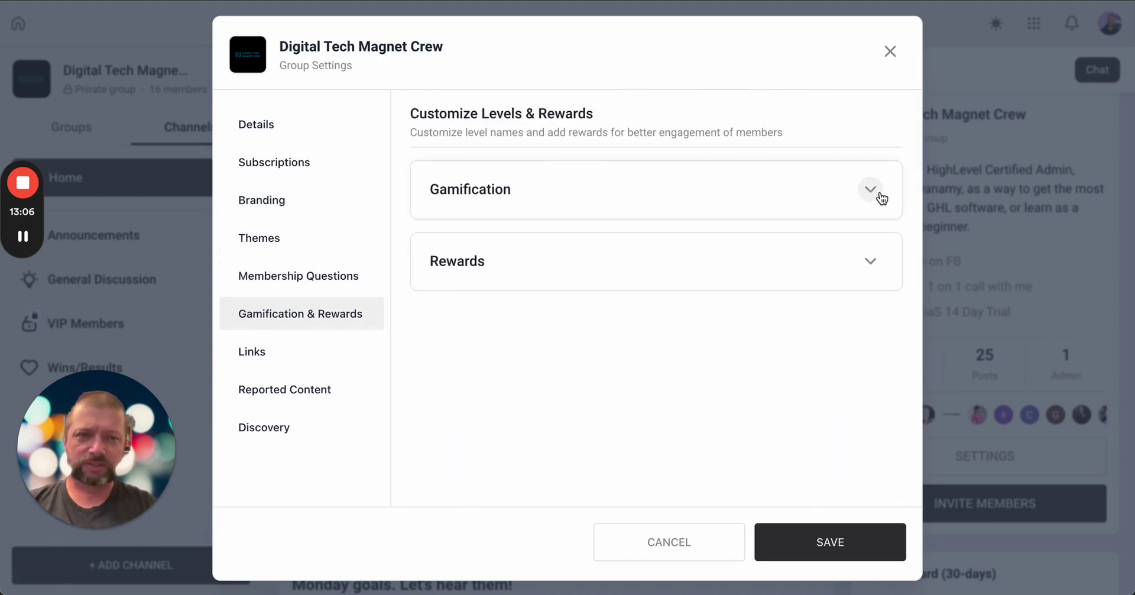
click(871, 262)
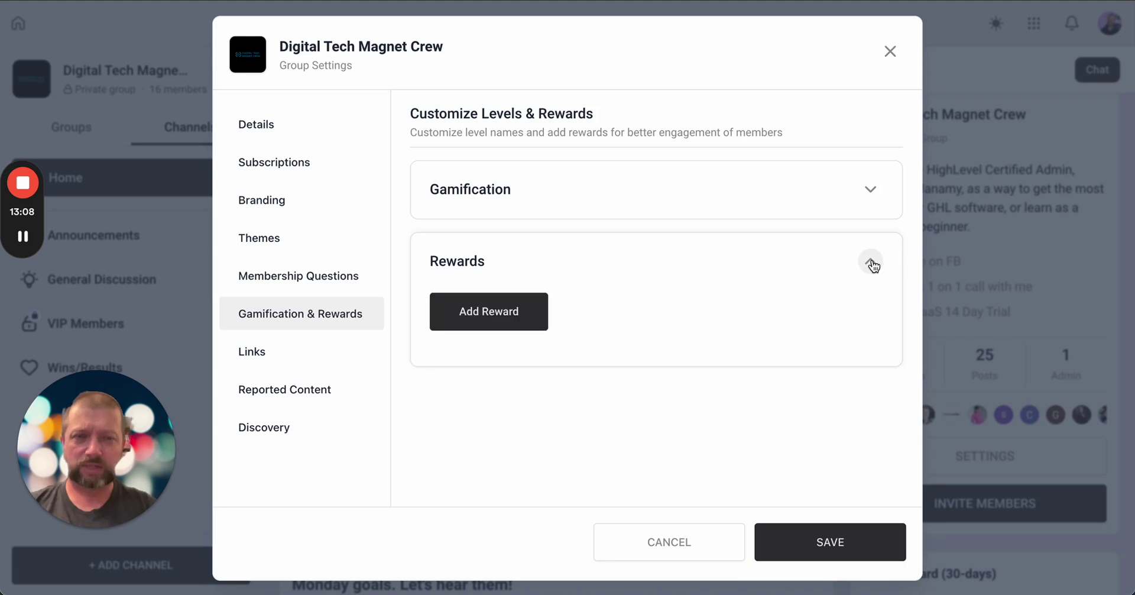
click(872, 263)
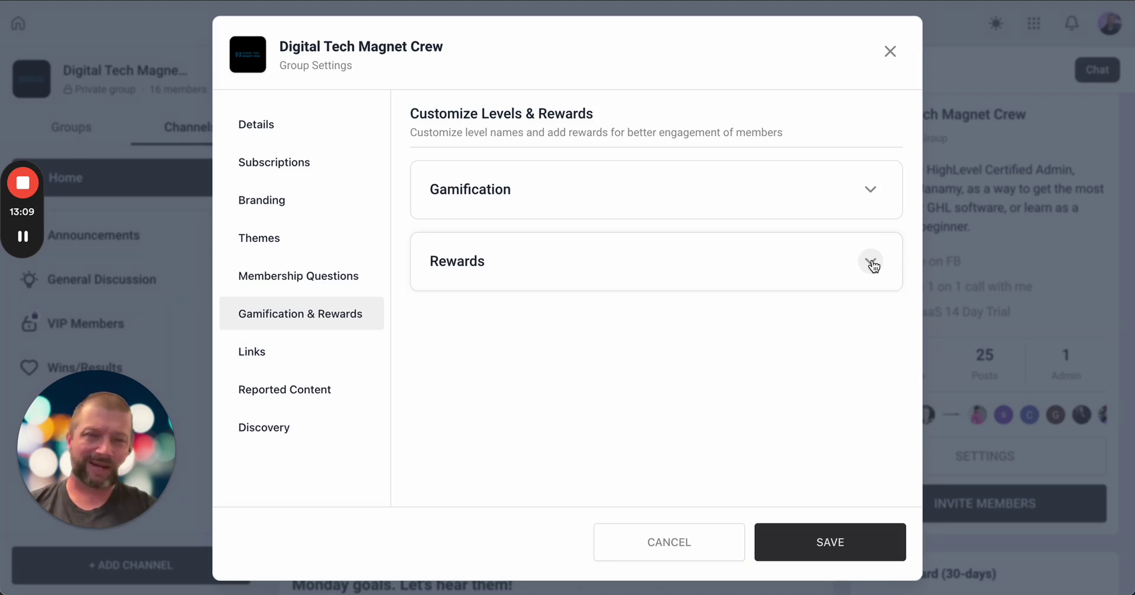
View the group's discovery settings and browse the public communities listed in the GoKollab directory
click(265, 433)
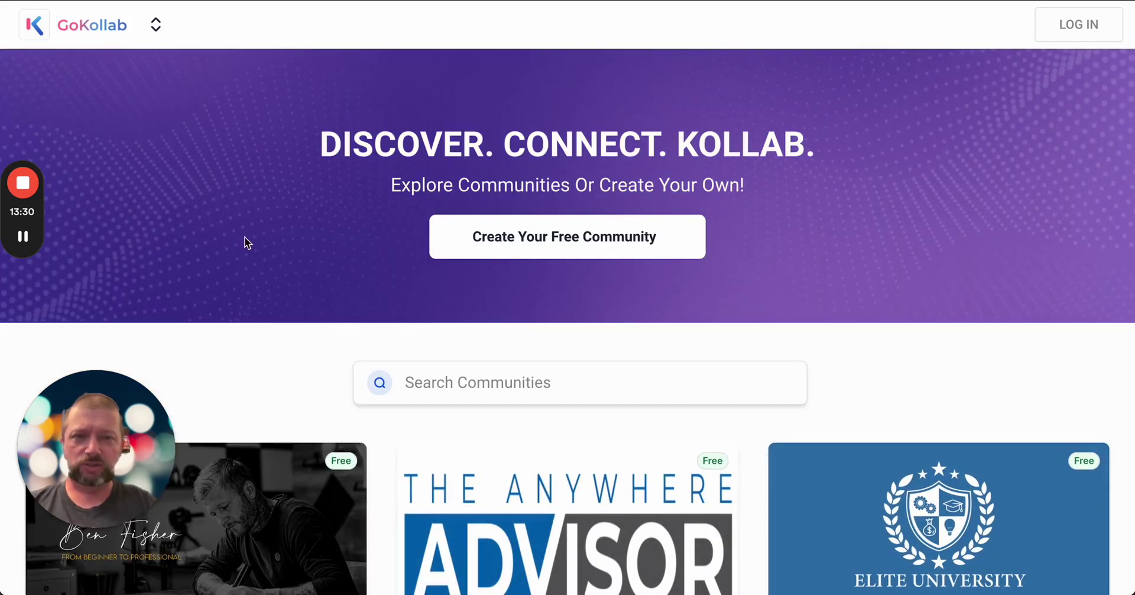
scroll(1119, 349, down, 6)
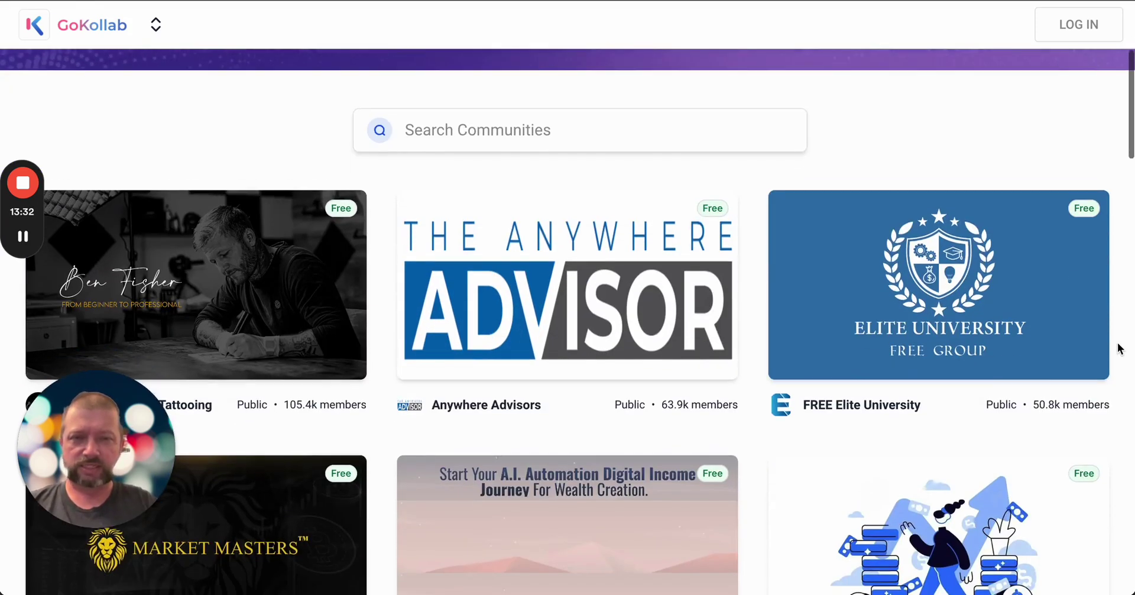
scroll(1119, 349, down, 3)
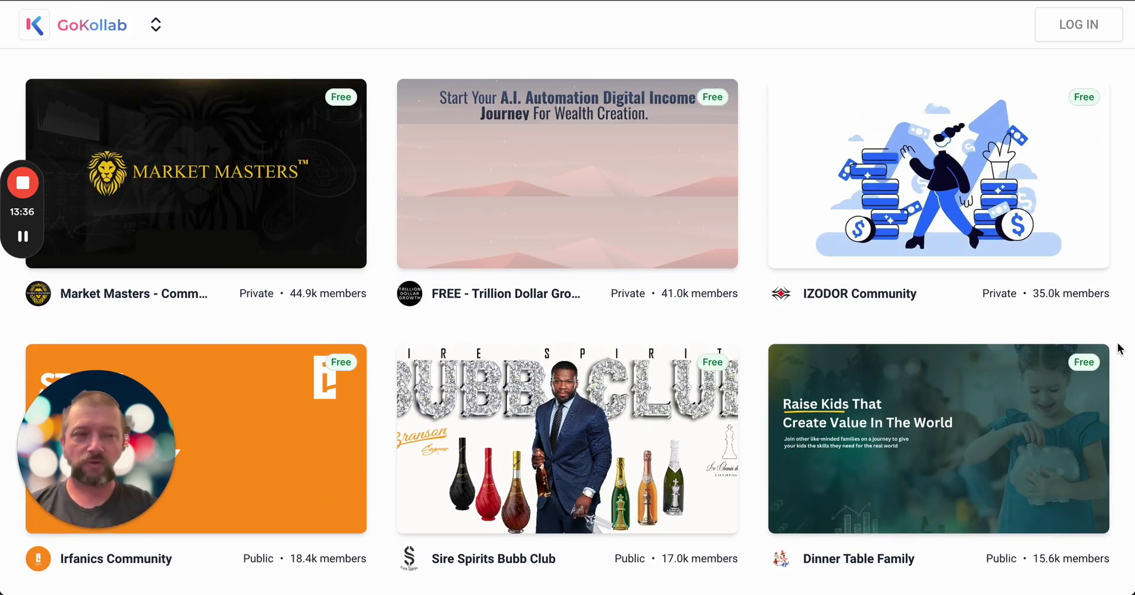
scroll(1119, 349, down, 14)
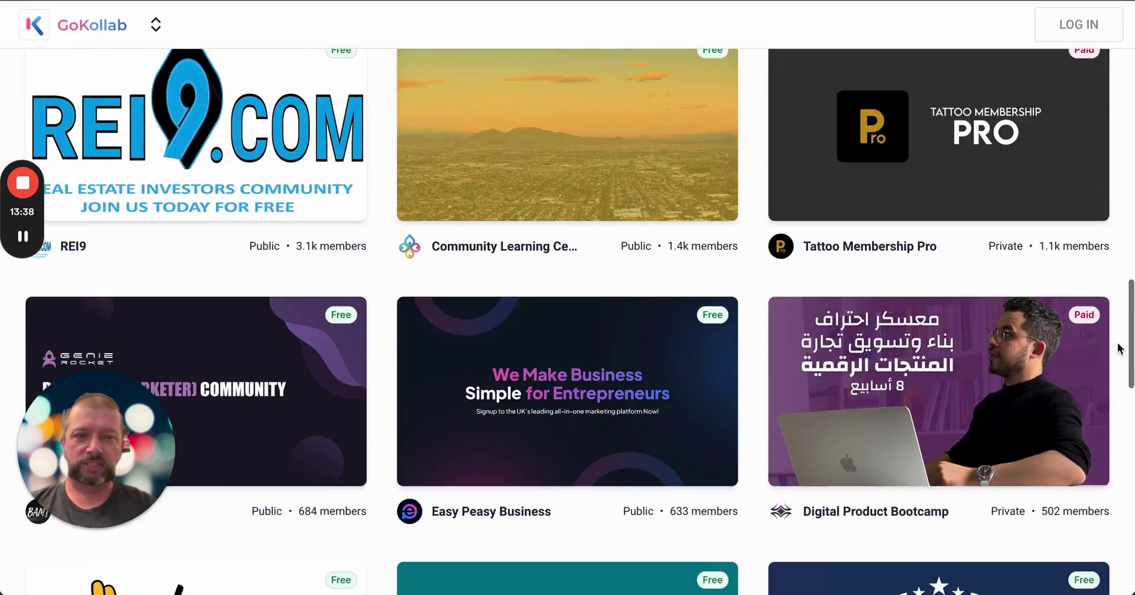
scroll(1119, 349, down, 13)
scroll(1118, 349, down, 5)
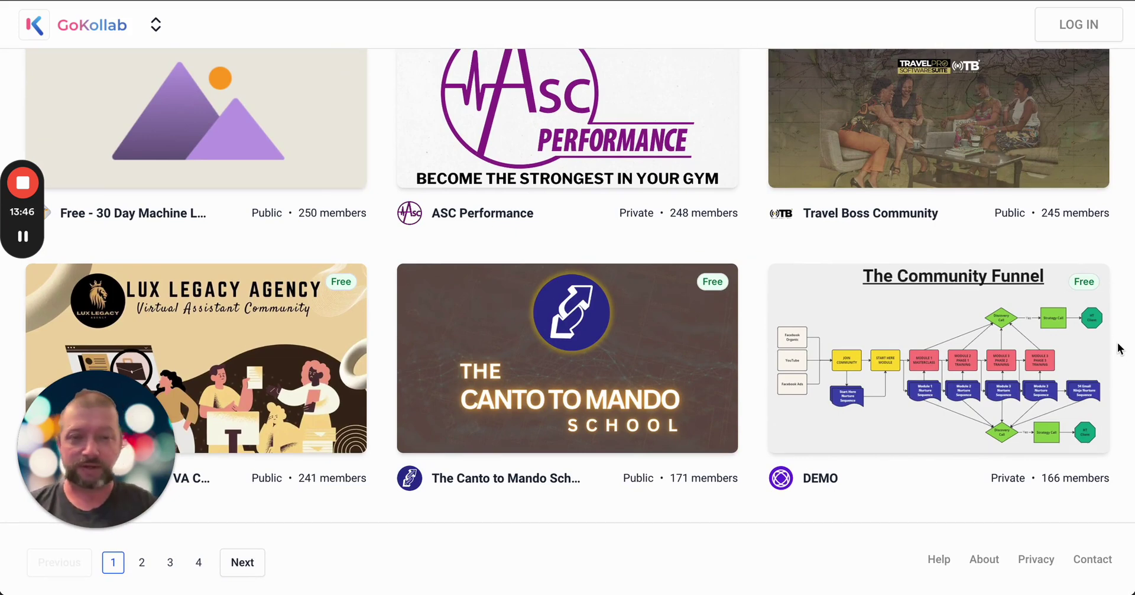
scroll(496, 516, up, 15)
scroll(497, 522, up, 10)
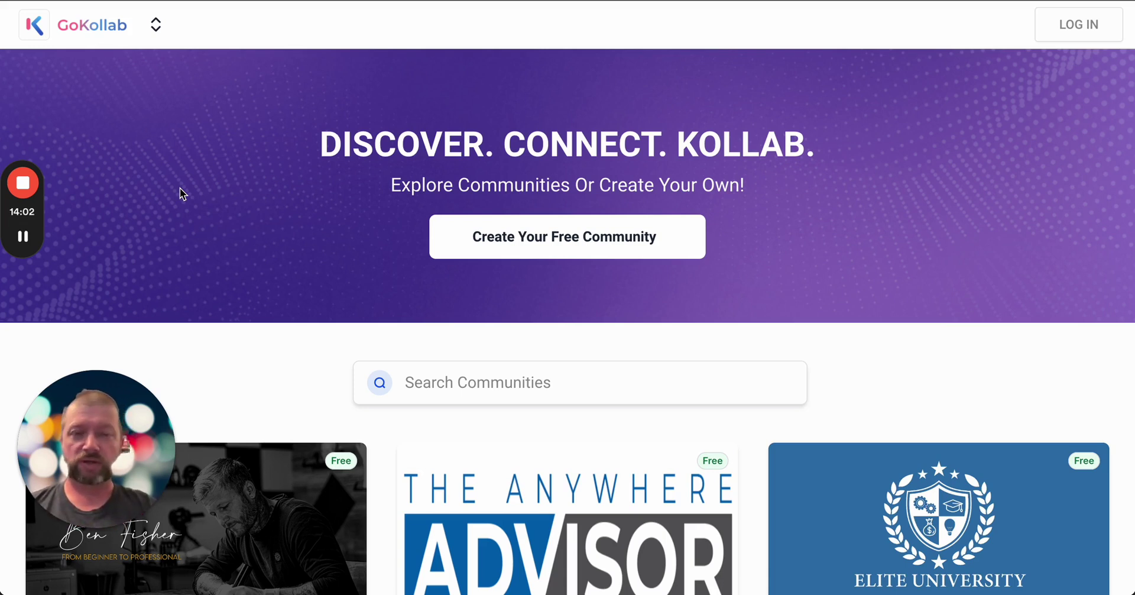
Search the GoKollab communities for "digital tech magnet" and look at the matching group
click(515, 381)
text(digital tech magnet)
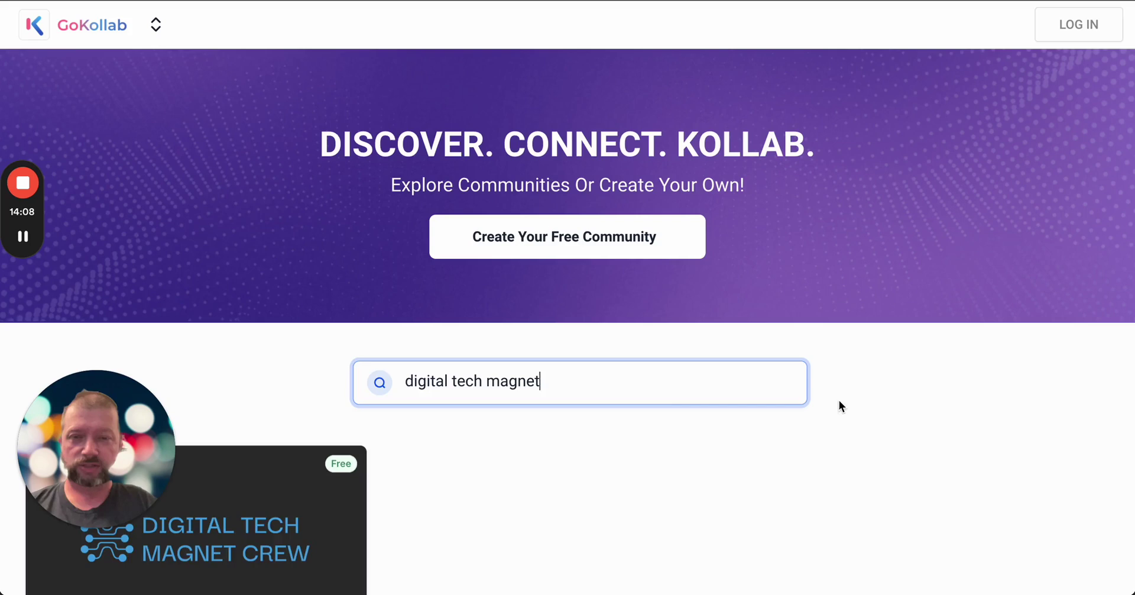
scroll(941, 390, down, 3)
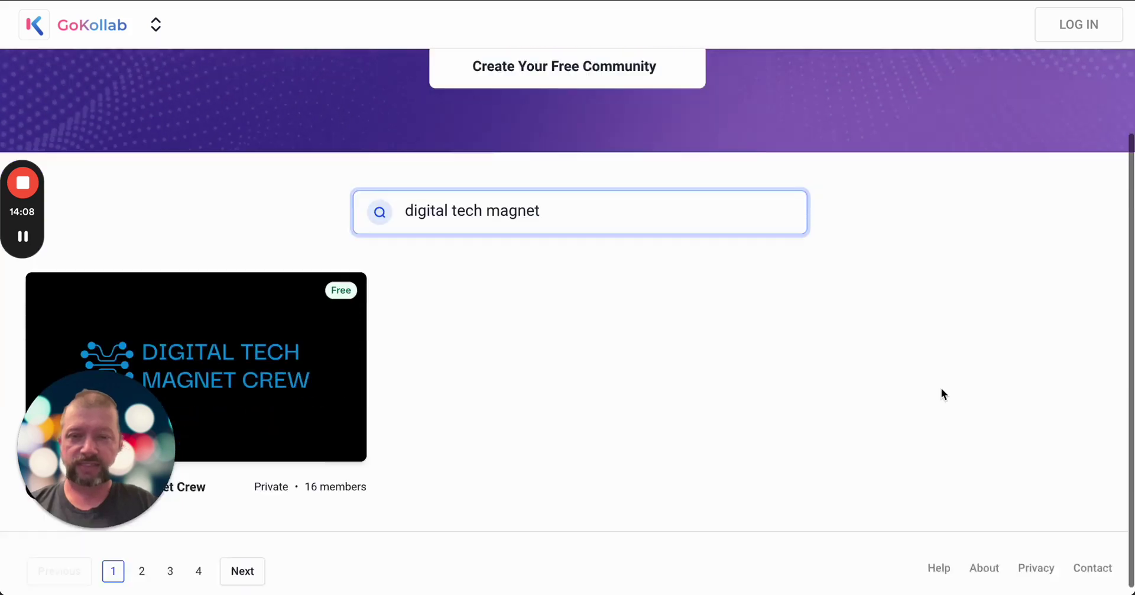
scroll(383, 409, up, 2)
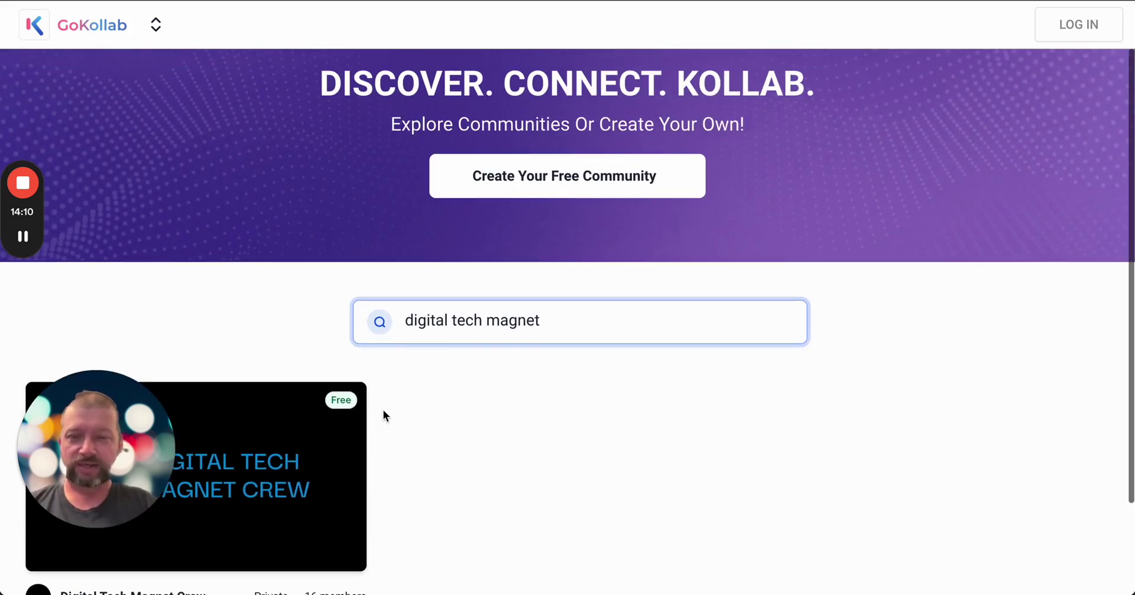
drag(119, 399, 156, 177)
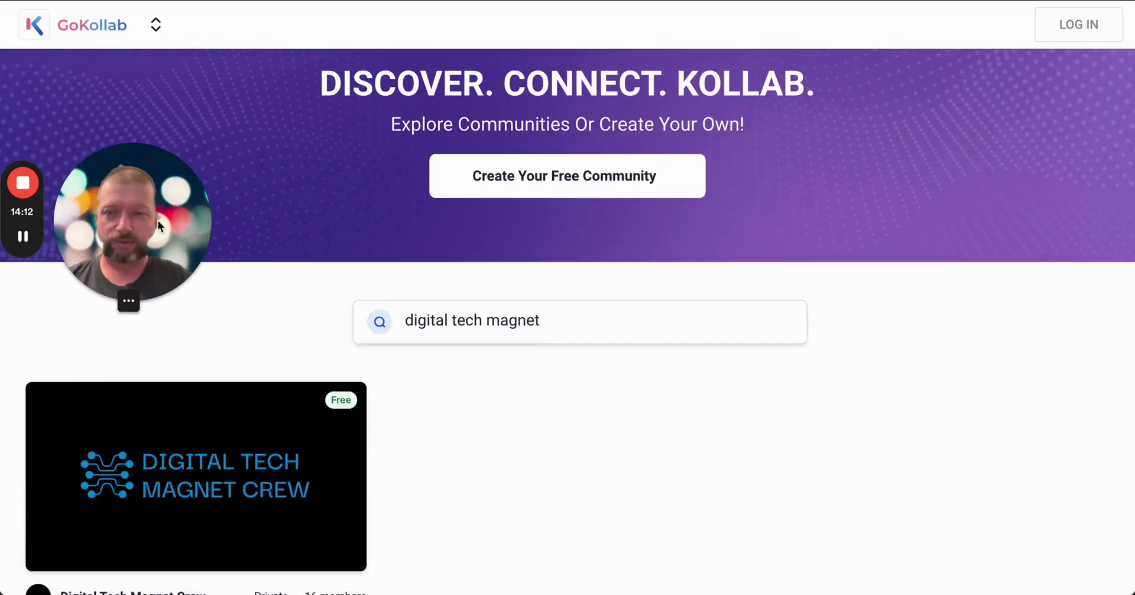
drag(182, 263, 123, 482)
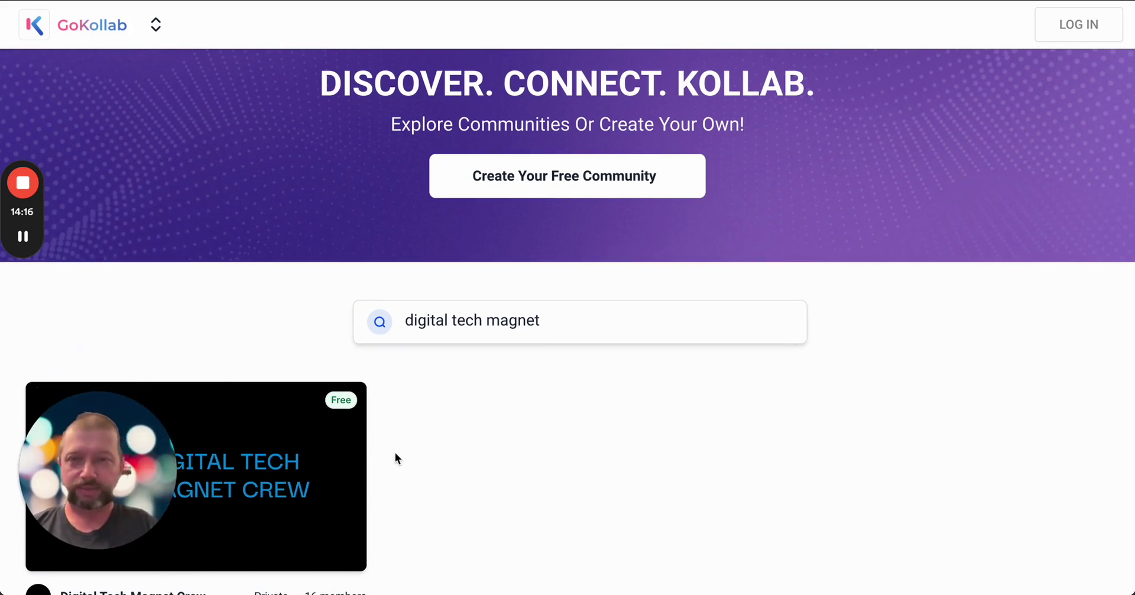
Clear the "digital tech magnet" search to list all GoKollab communities again
click(77, 27)
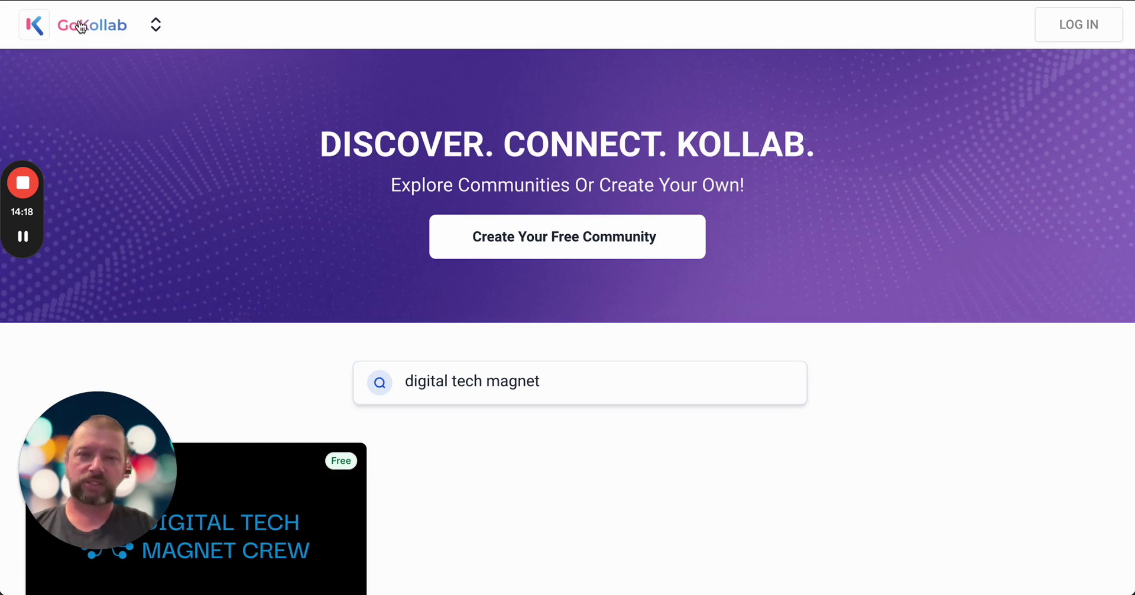
drag(548, 379, 344, 374)
key(BackSpace)
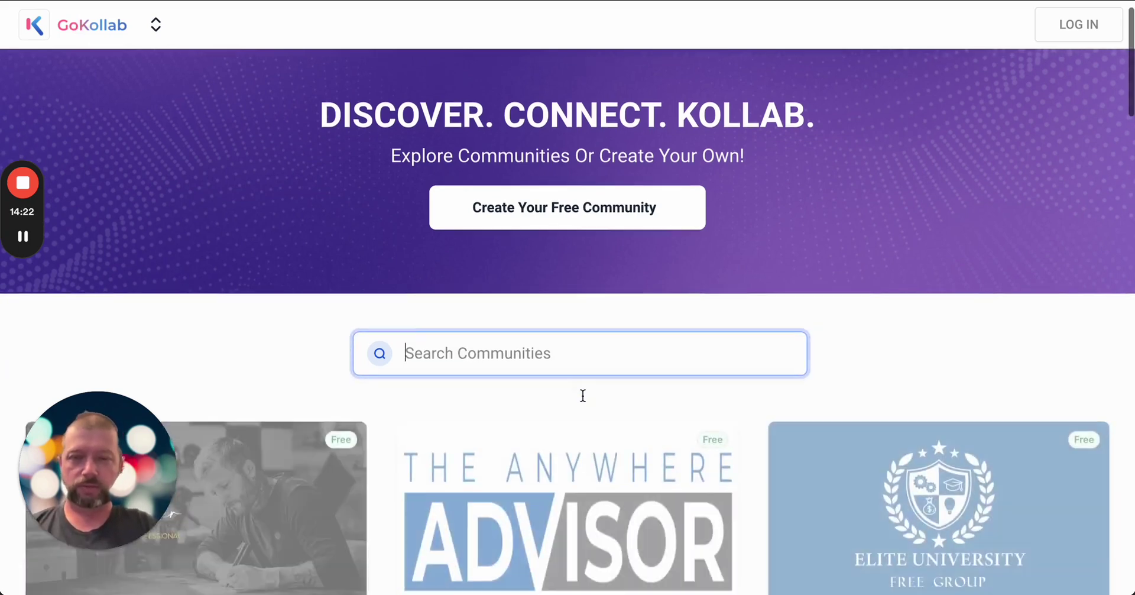
Browse the first page of the GoKollab directory, examining the free and paid communities and their member counts
scroll(583, 395, down, 10)
scroll(583, 394, down, 10)
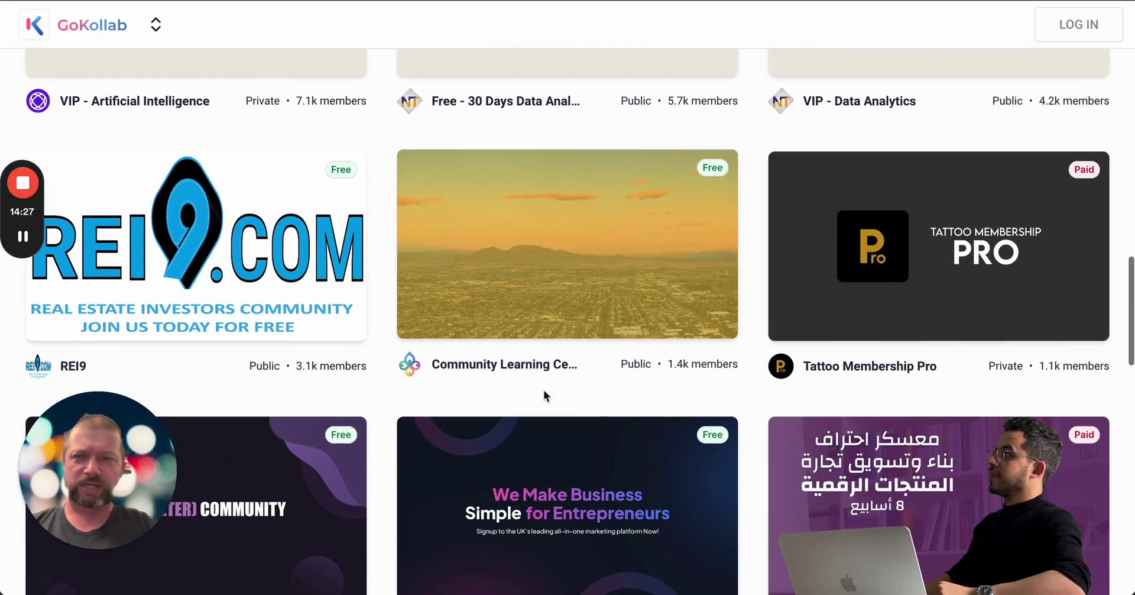
scroll(947, 277, down, 5)
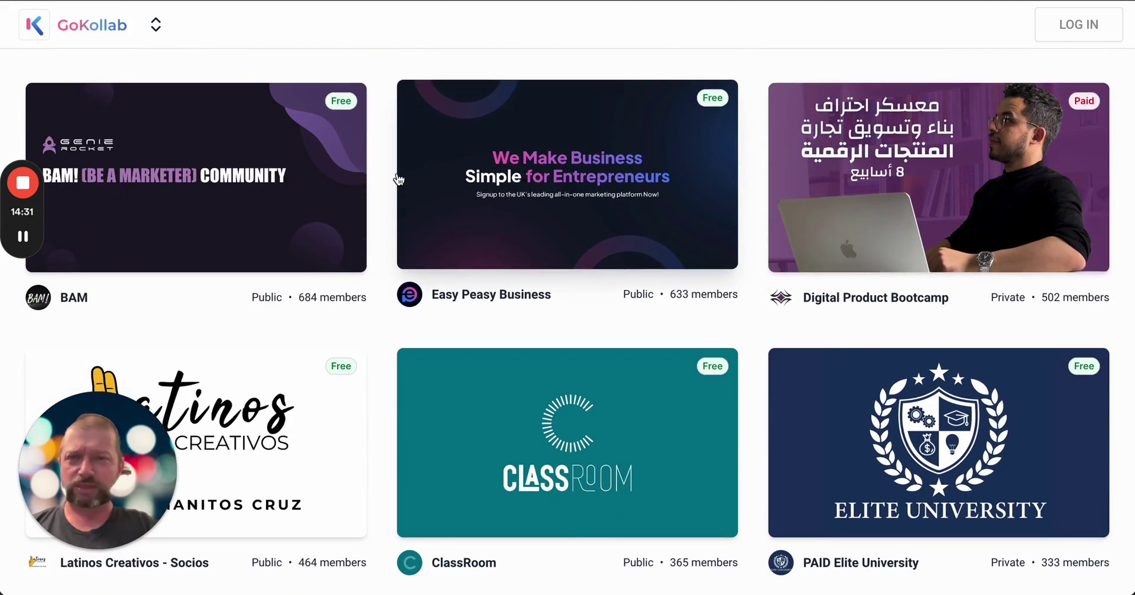
scroll(438, 393, down, 2)
scroll(438, 393, down, 1)
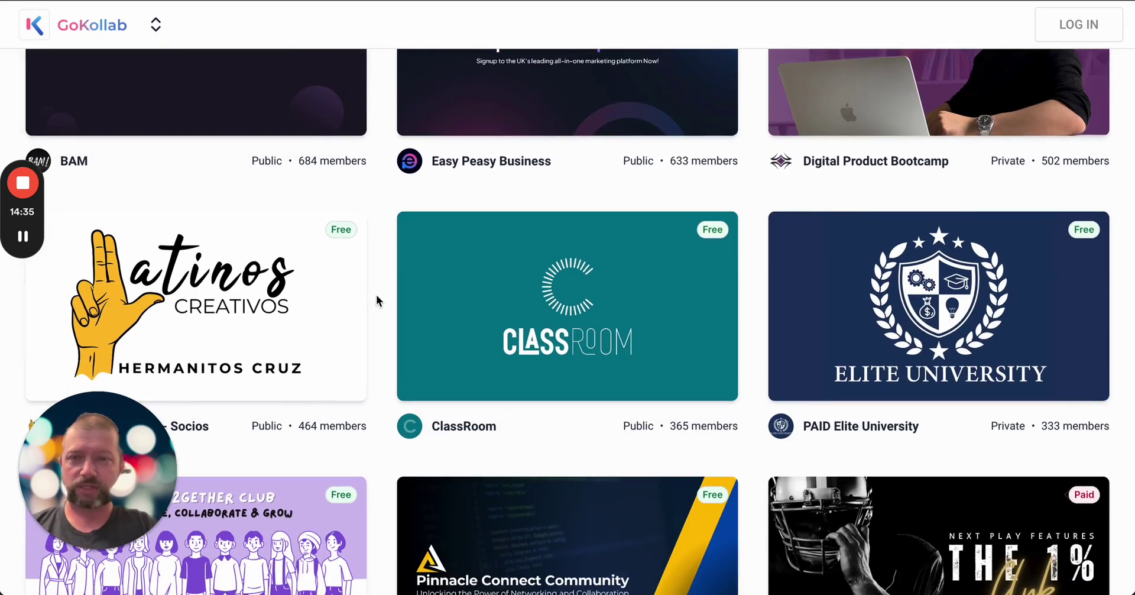
scroll(375, 296, down, 1)
scroll(829, 253, down, 2)
scroll(830, 252, down, 2)
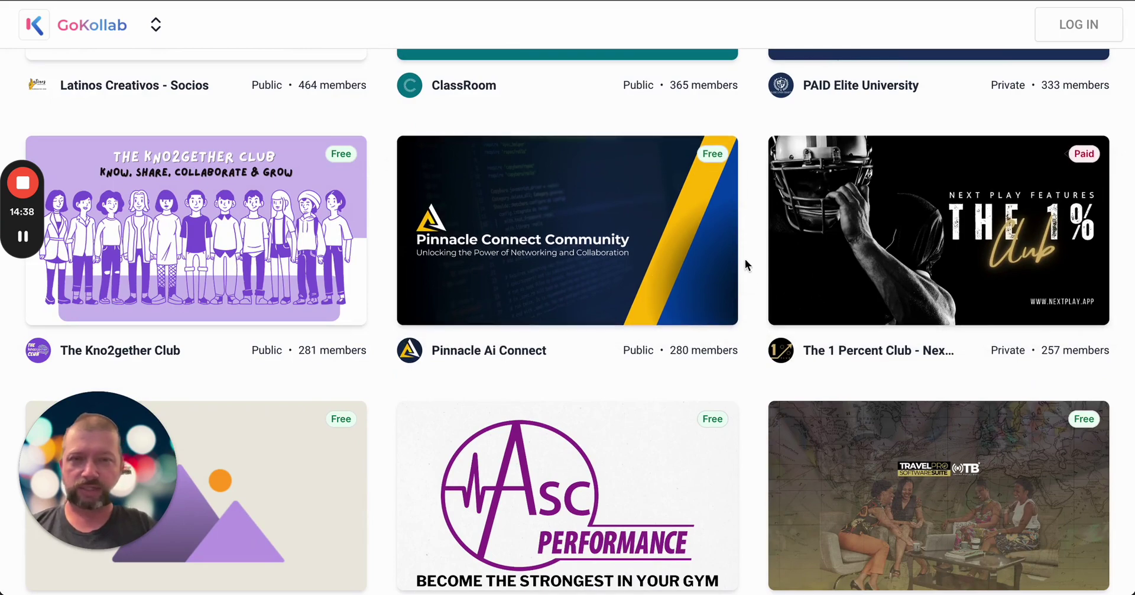
scroll(362, 314, down, 6)
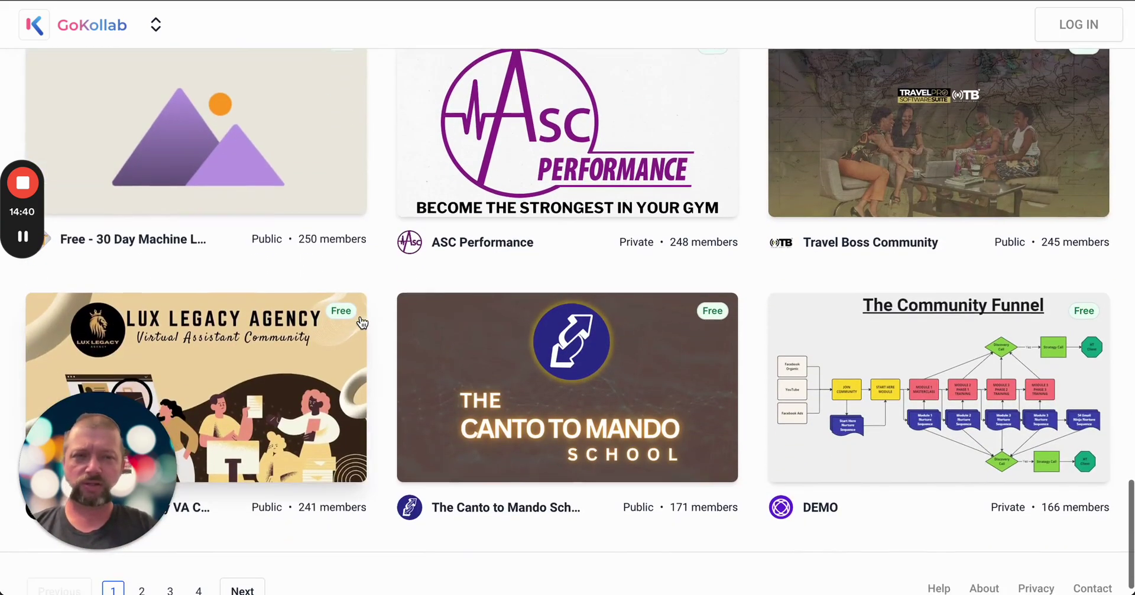
scroll(362, 323, down, 1)
scroll(361, 322, up, 4)
scroll(361, 322, down, 1)
scroll(968, 275, up, 15)
scroll(974, 297, up, 15)
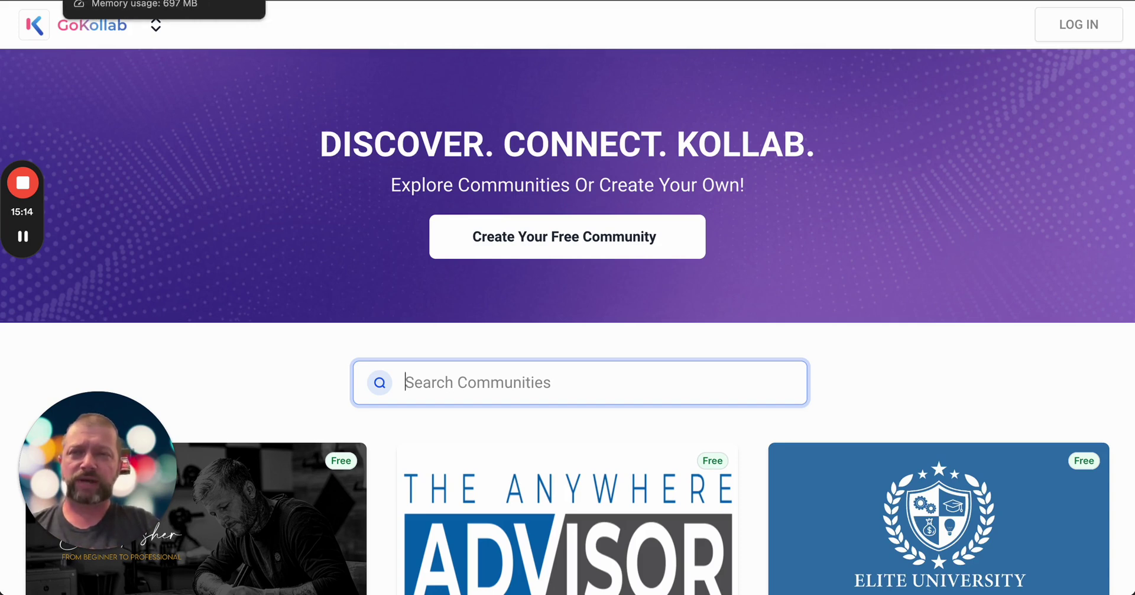
Return to the Digital Tech Magnet Crew community, close its group settings and view its discussion feed
click(189, 1)
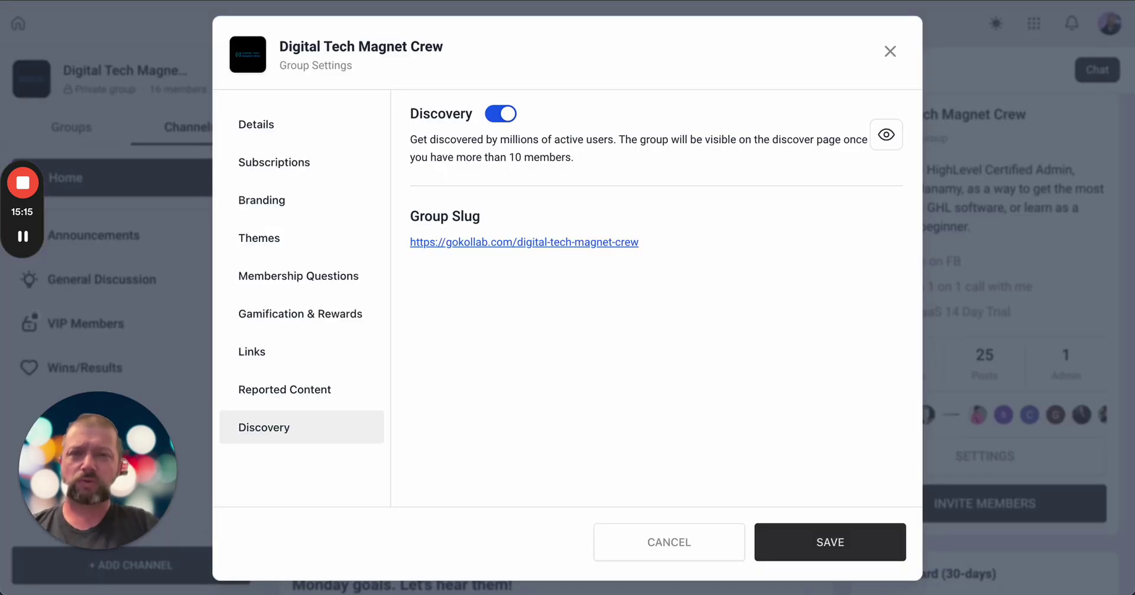
click(890, 52)
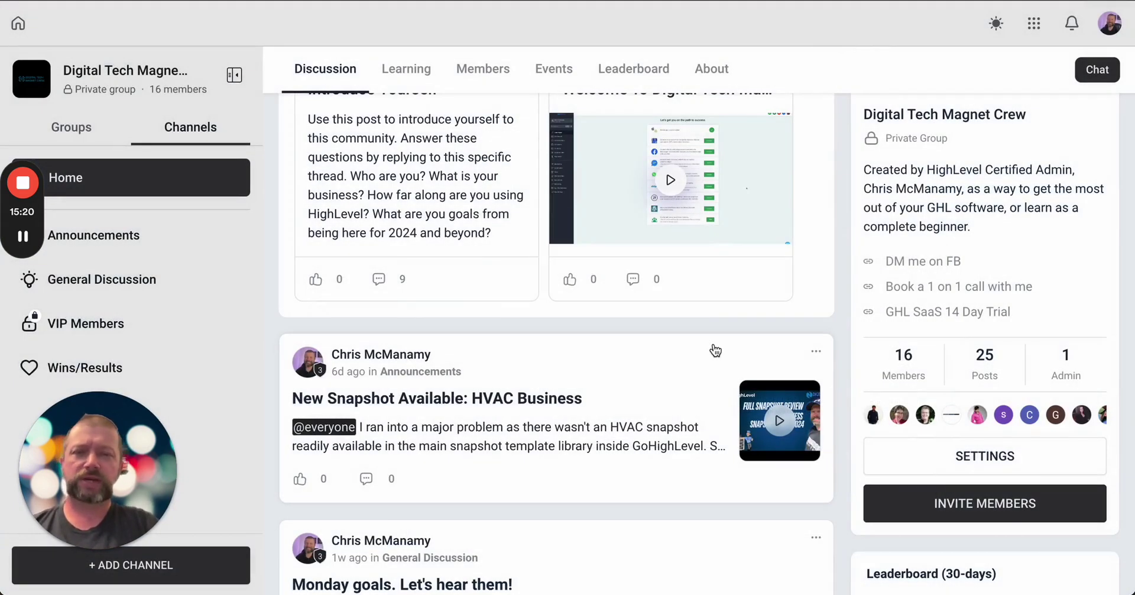
scroll(715, 350, up, 3)
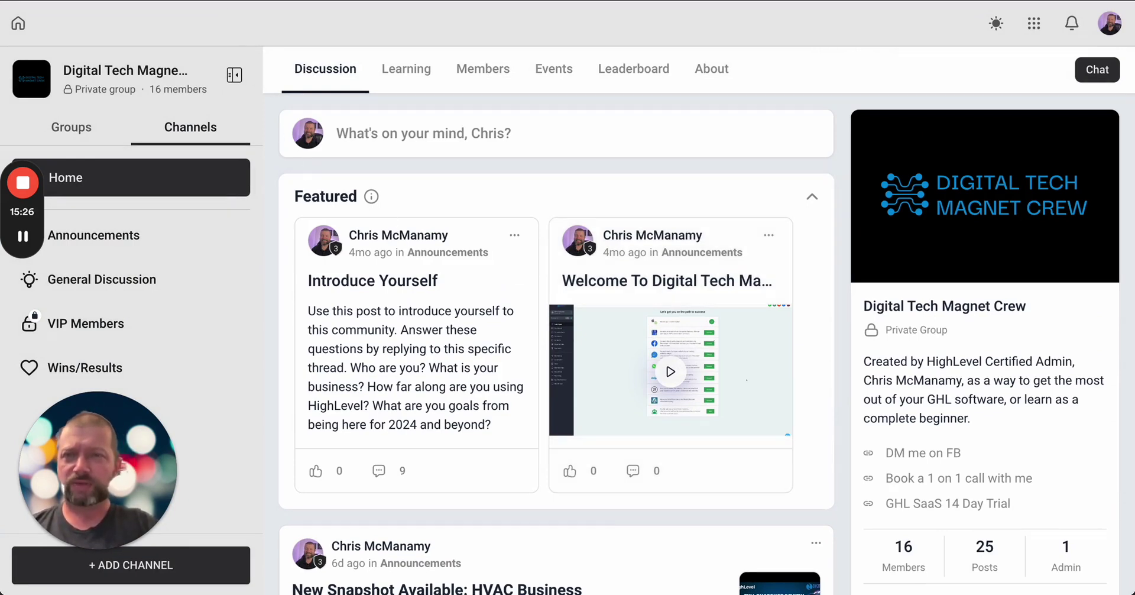
Switch to HighLevel, open the community groups under Memberships and check the Digital Tech Magnet Crew group's status options
key(ctrl+Tab)
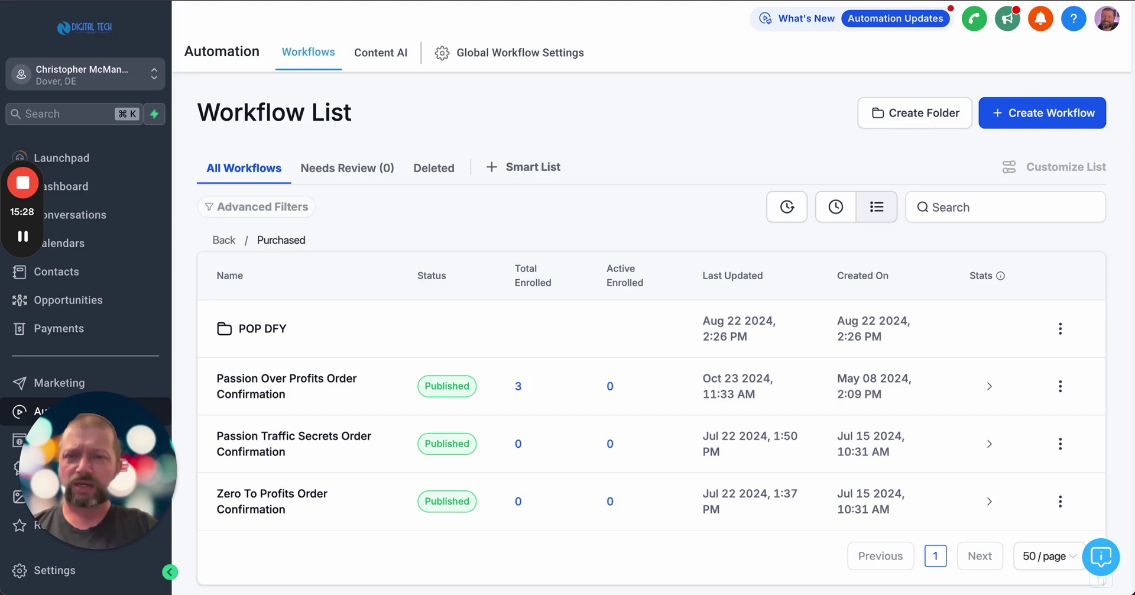
drag(76, 466, 95, 271)
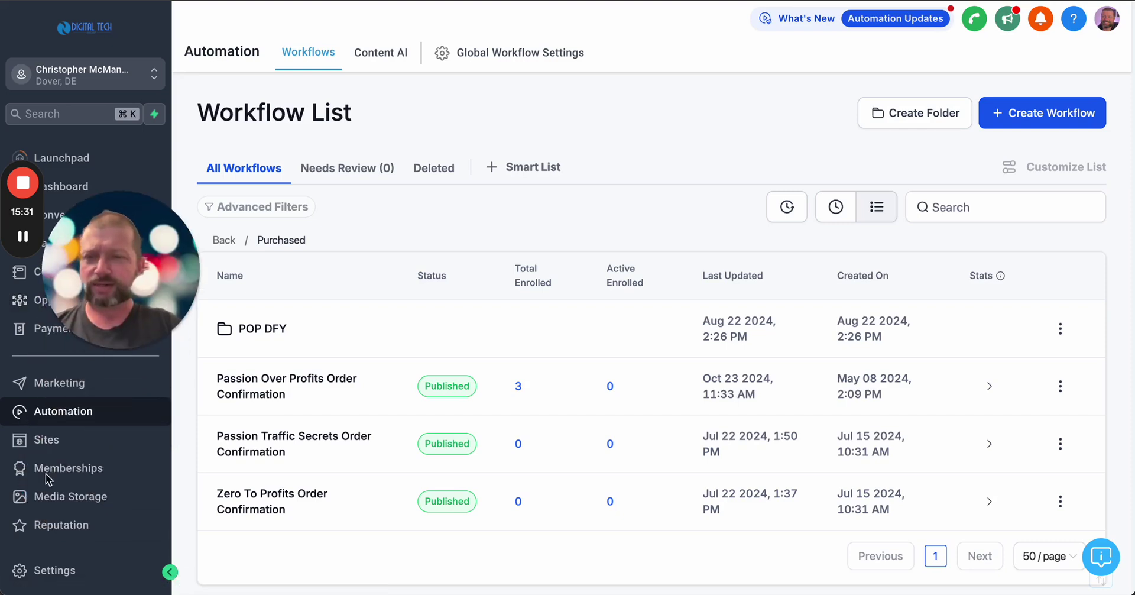
click(65, 471)
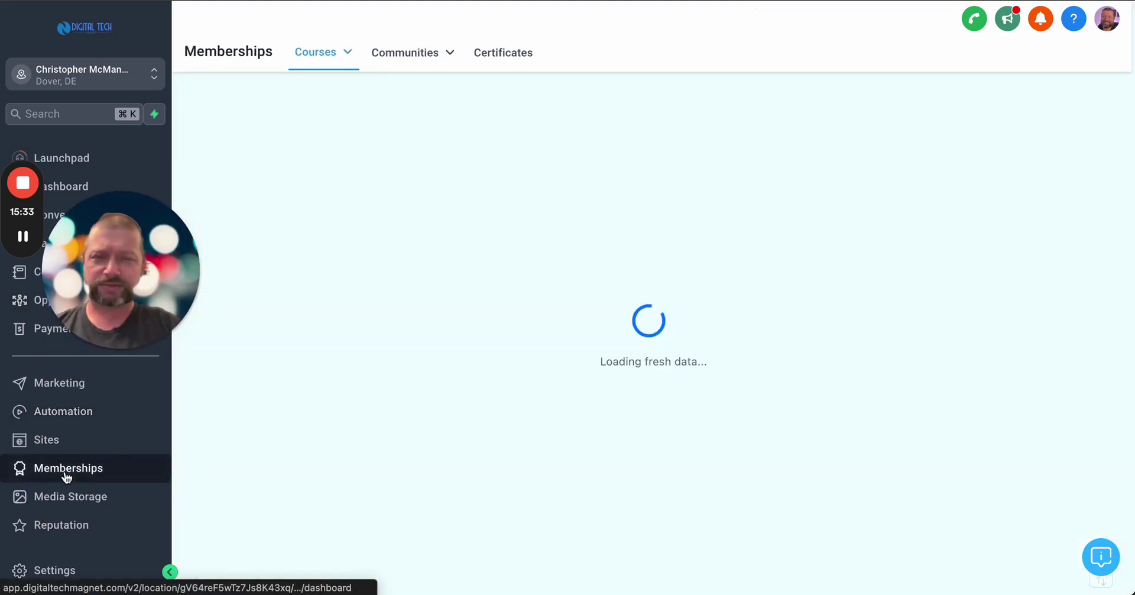
mouse_move(385, 51)
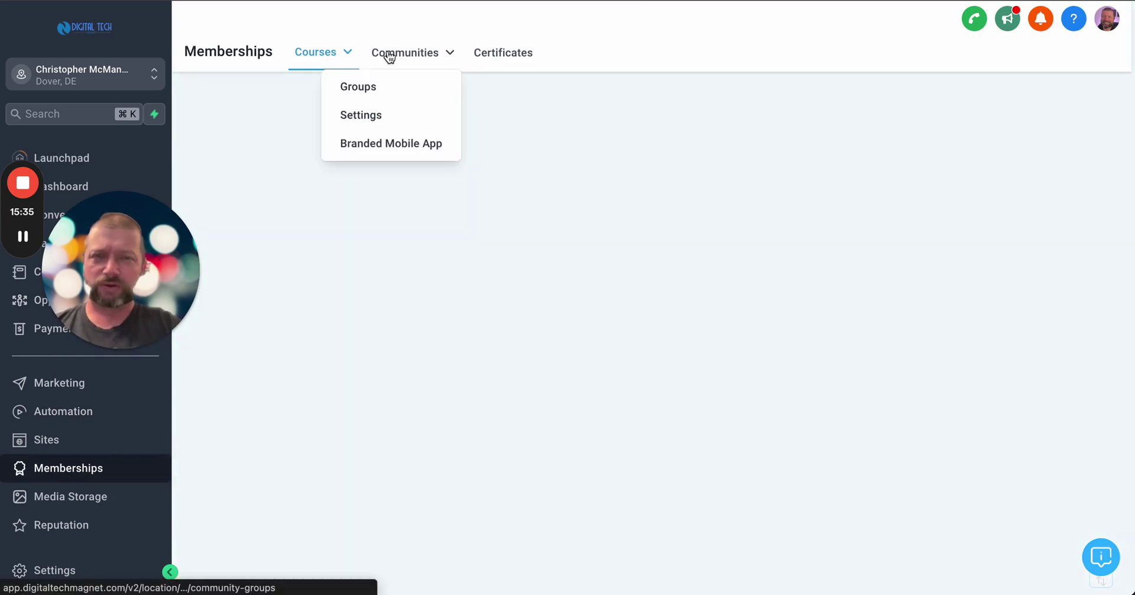
click(372, 84)
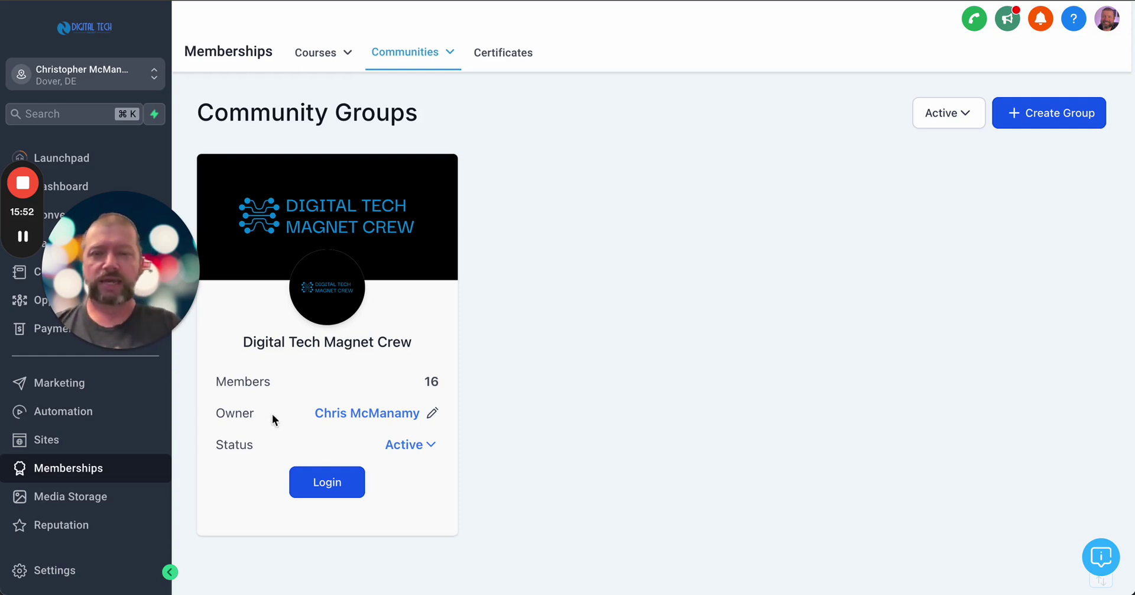
click(427, 450)
click(559, 474)
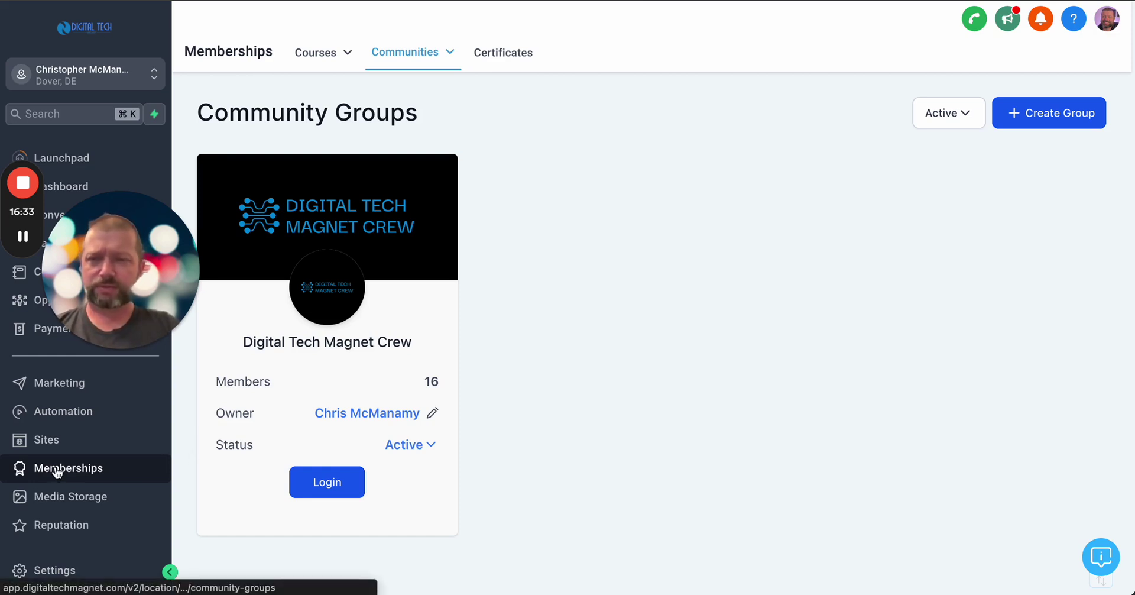
drag(104, 303, 72, 533)
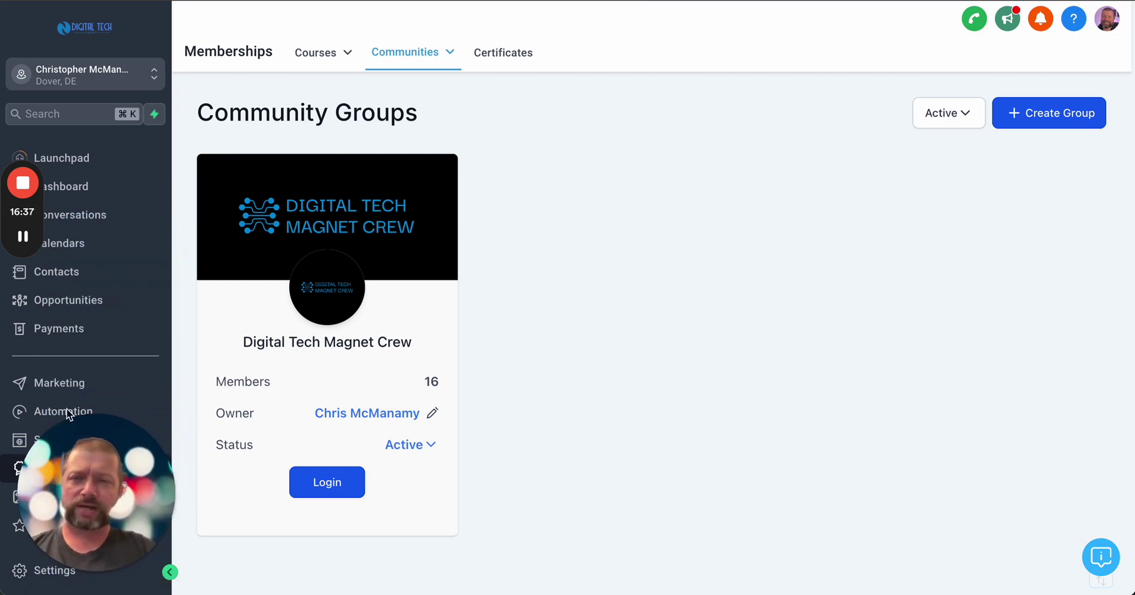
mouse_move(126, 480)
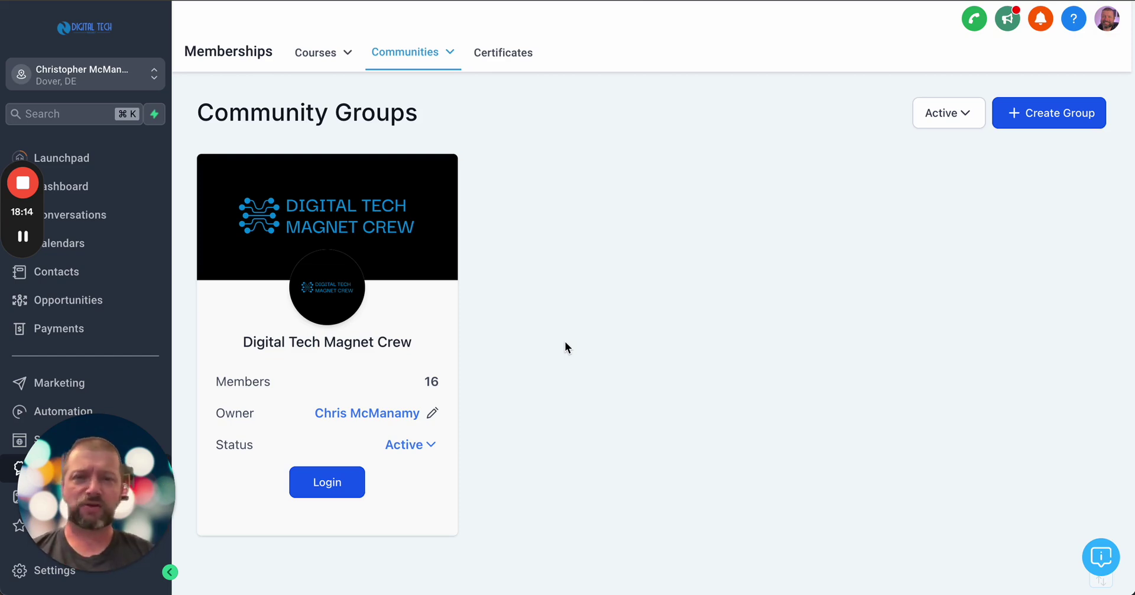
mouse_move(24, 185)
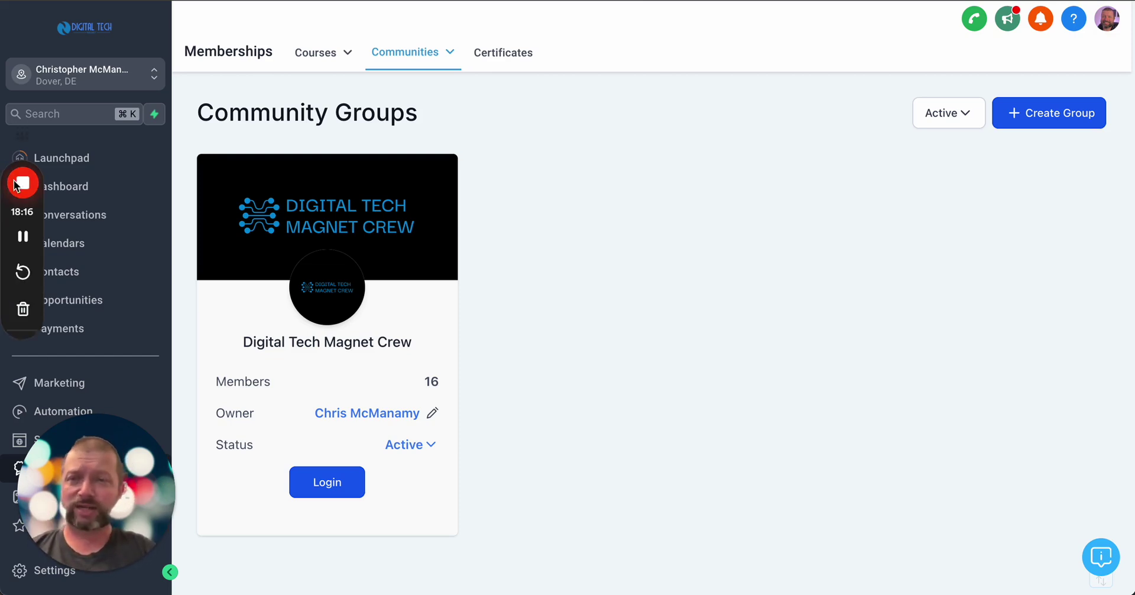